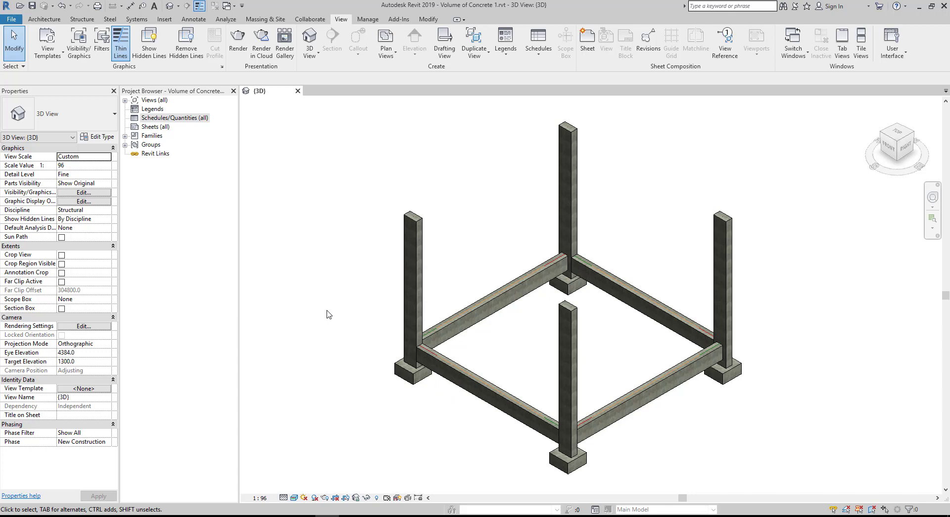
- Inspect the type properties of a corner footing and the front beam, leaving them unchanged
click(415, 372)
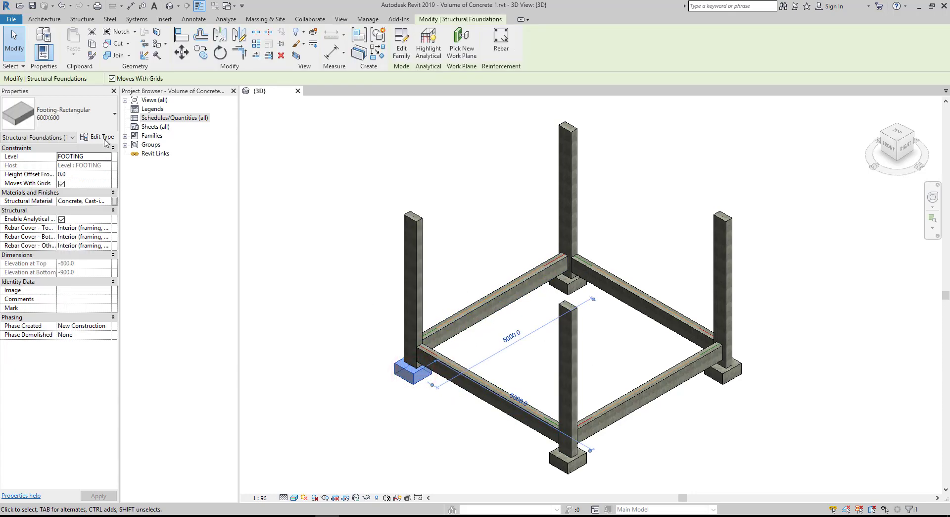
click(105, 139)
drag(391, 203, 392, 275)
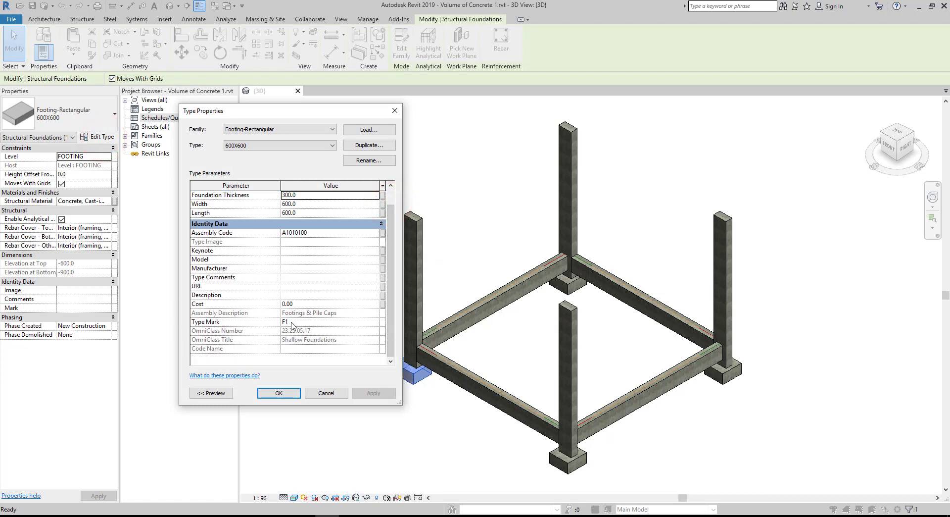
click(317, 393)
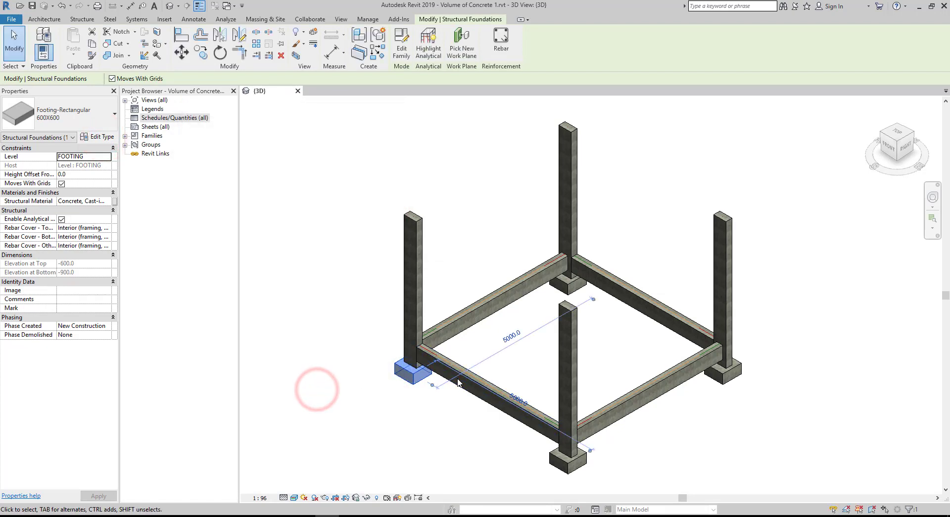
click(399, 378)
click(454, 368)
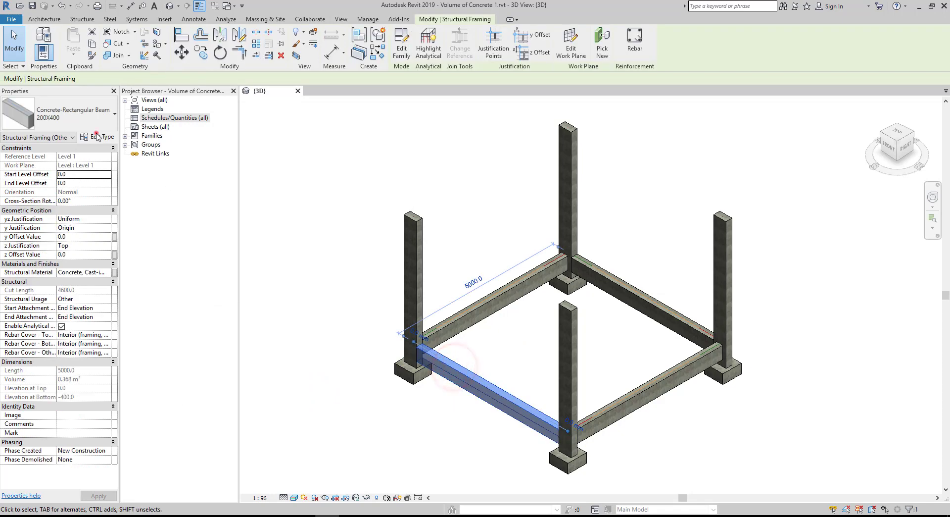
click(97, 136)
drag(391, 218, 390, 257)
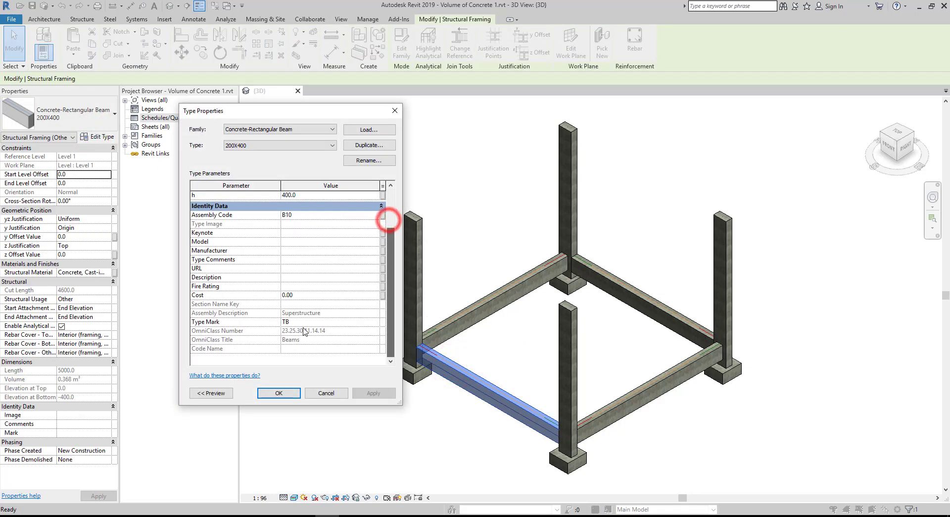
click(326, 392)
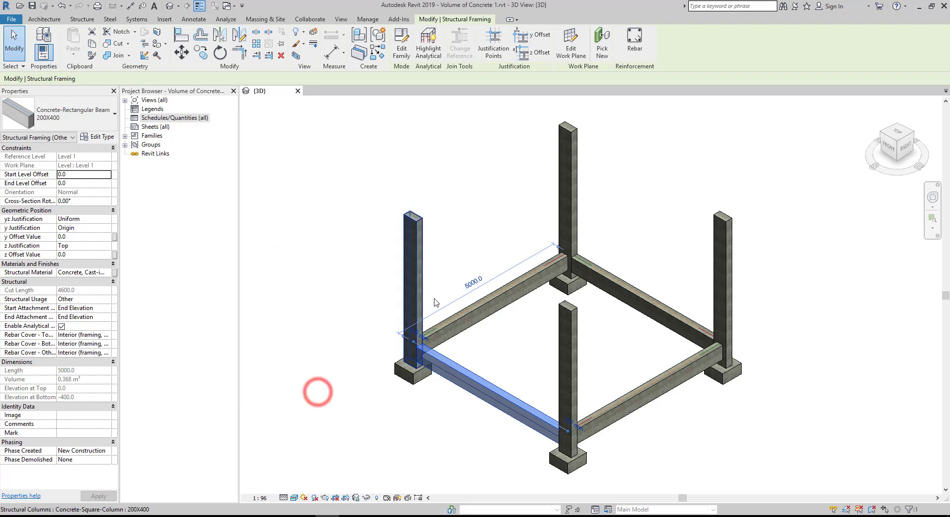
click(441, 280)
- Inspect the left corner column's type properties without changing anything
click(418, 239)
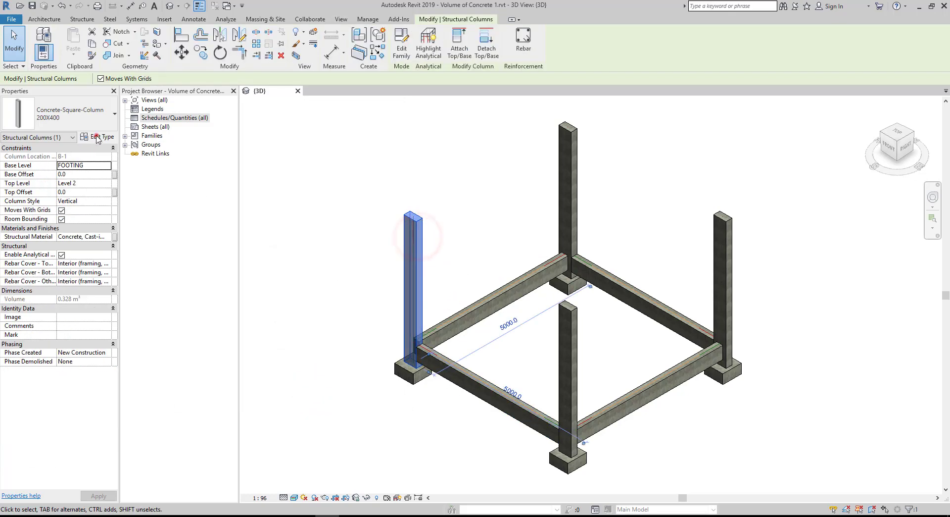
click(98, 137)
scroll(384, 225, down, 2)
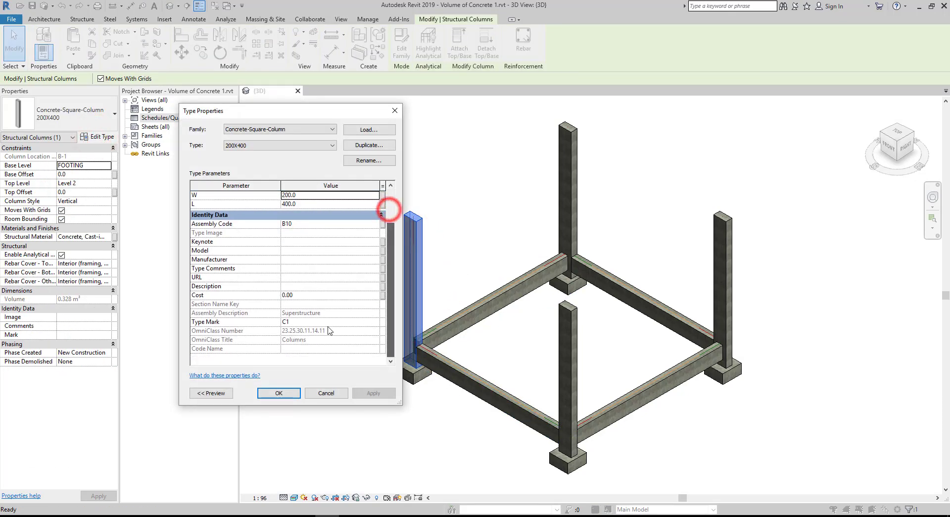
click(326, 393)
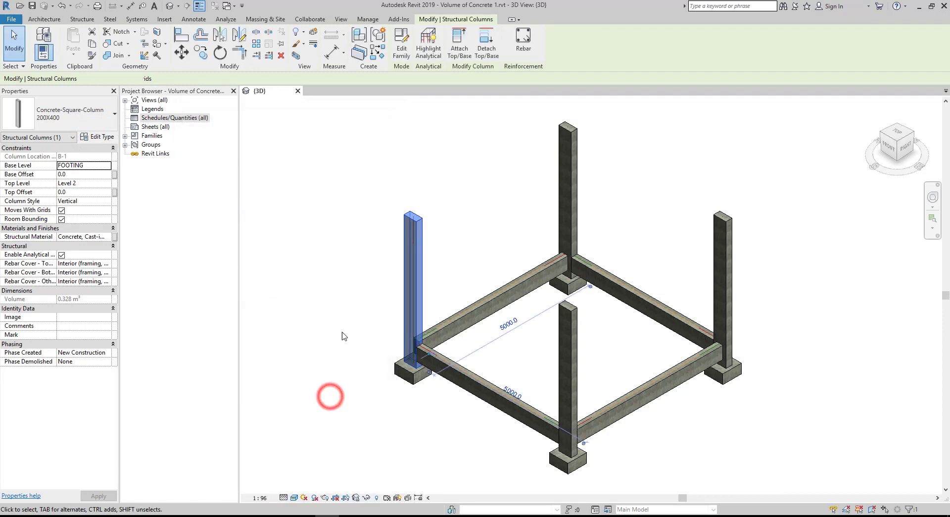
click(319, 313)
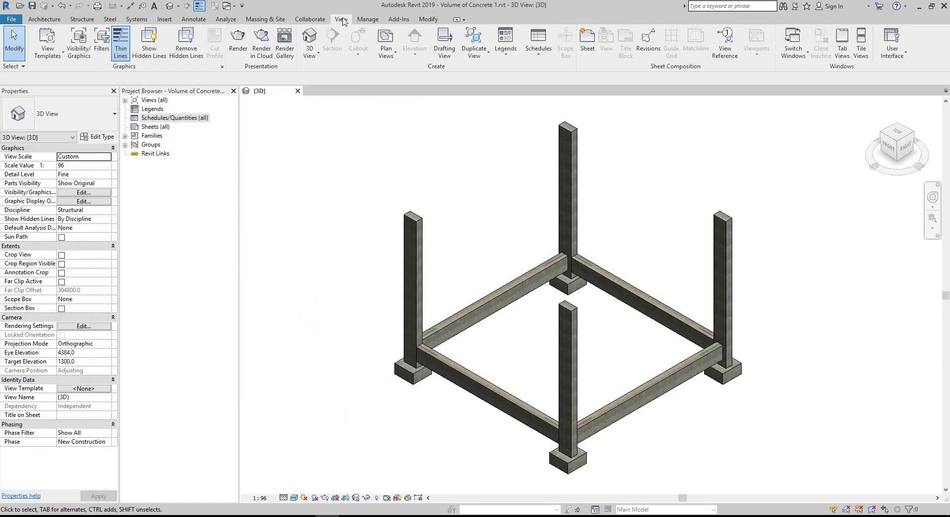
- Start a new Multiple Categories material takeoff with the default name and phase
click(527, 54)
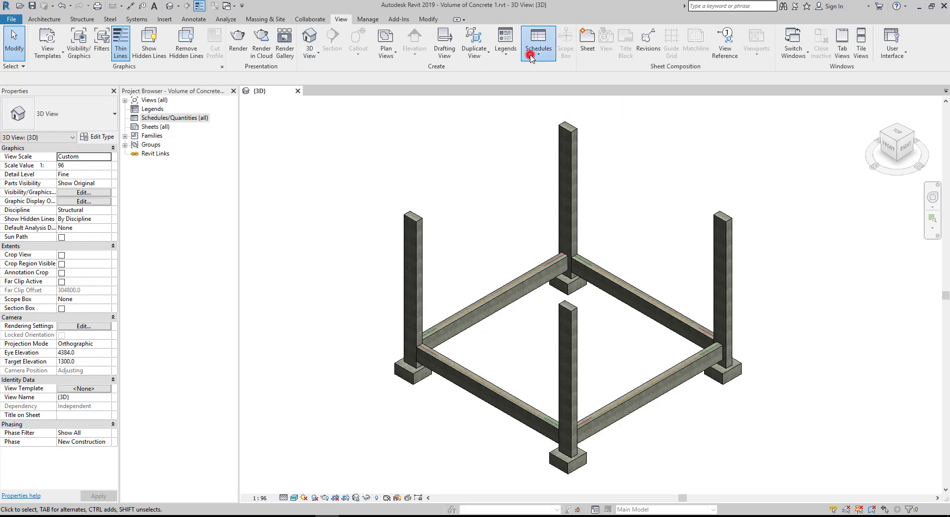
click(555, 112)
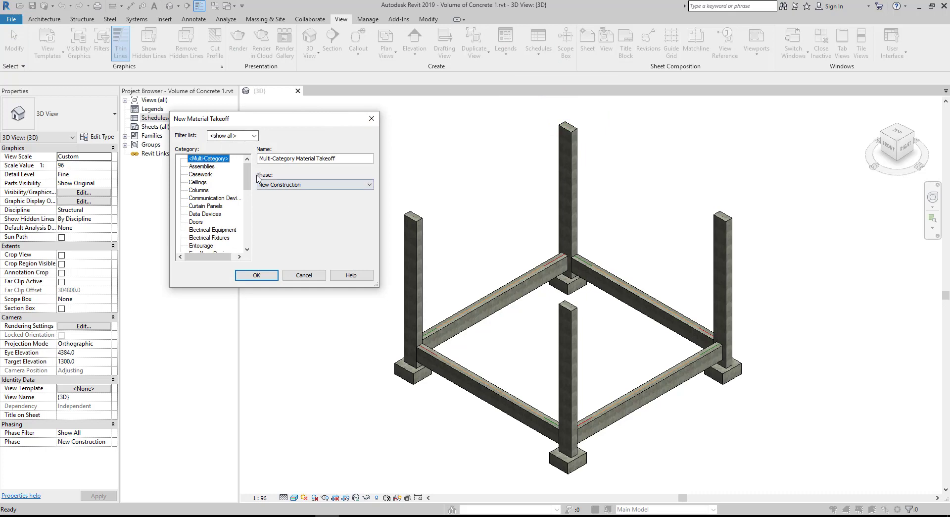
click(256, 276)
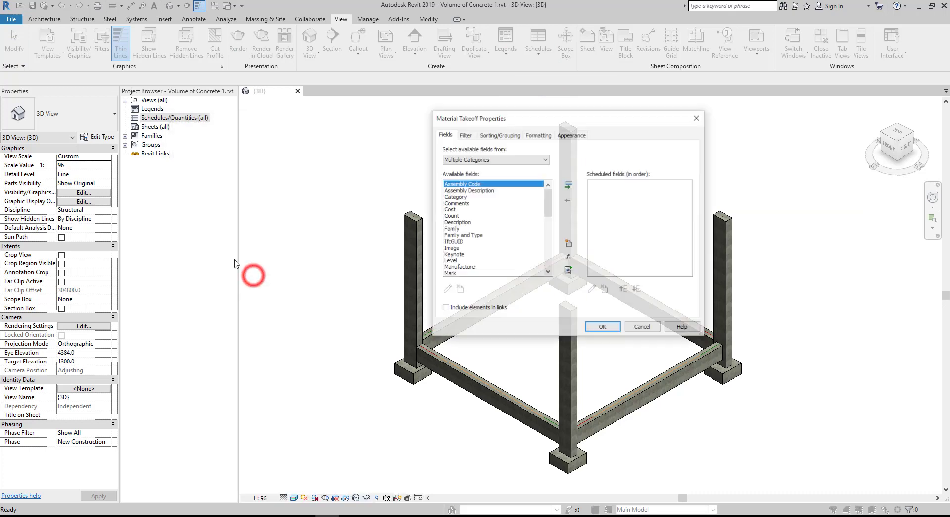
drag(592, 120, 297, 199)
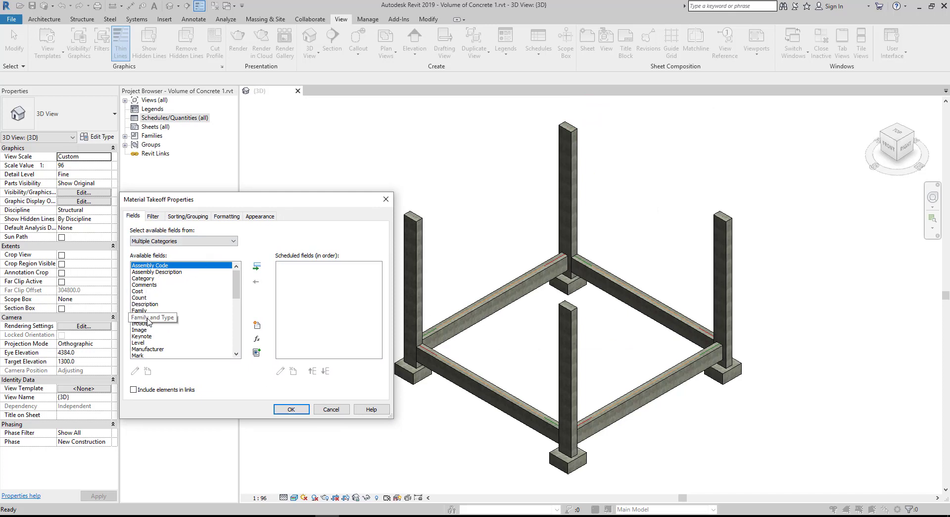
- Schedule the fields Category, Type Mark and Material: Volume, in that order
click(146, 279)
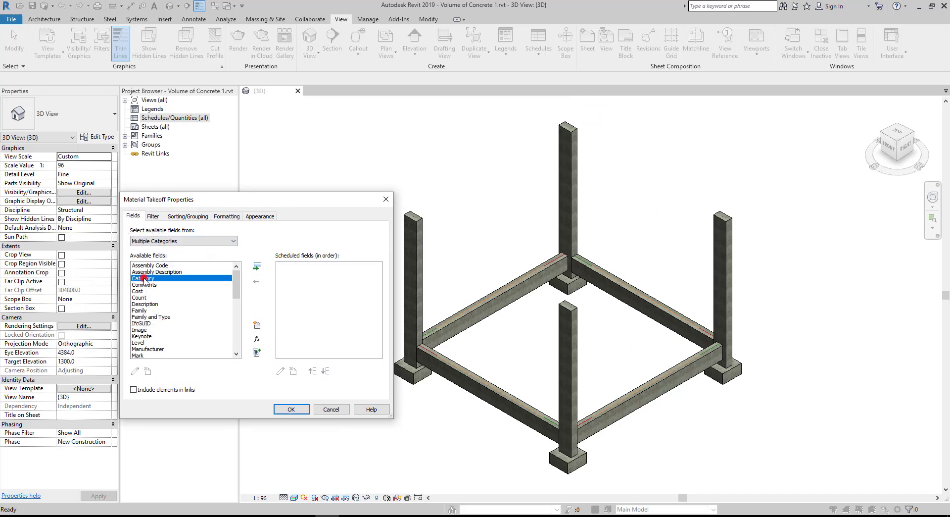
click(256, 268)
drag(236, 280, 236, 325)
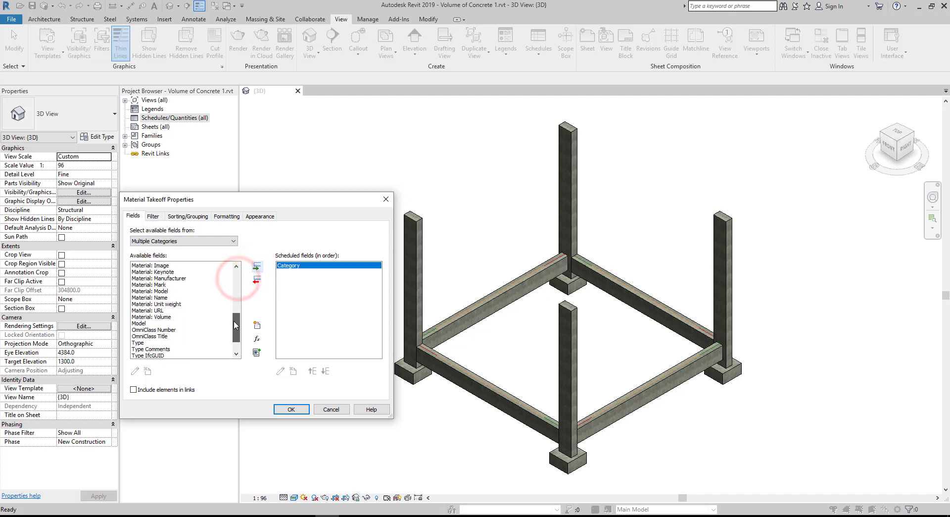
click(152, 317)
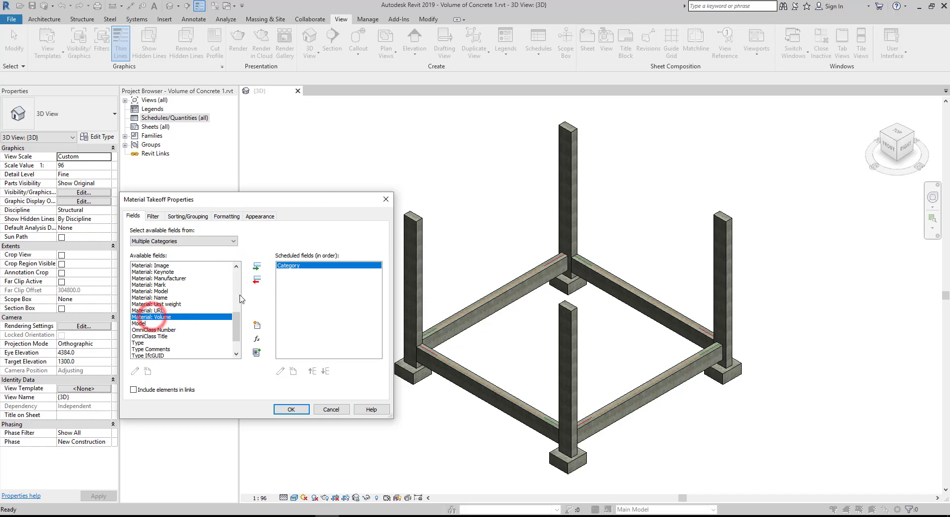
click(257, 266)
drag(234, 317, 234, 325)
click(148, 343)
click(257, 266)
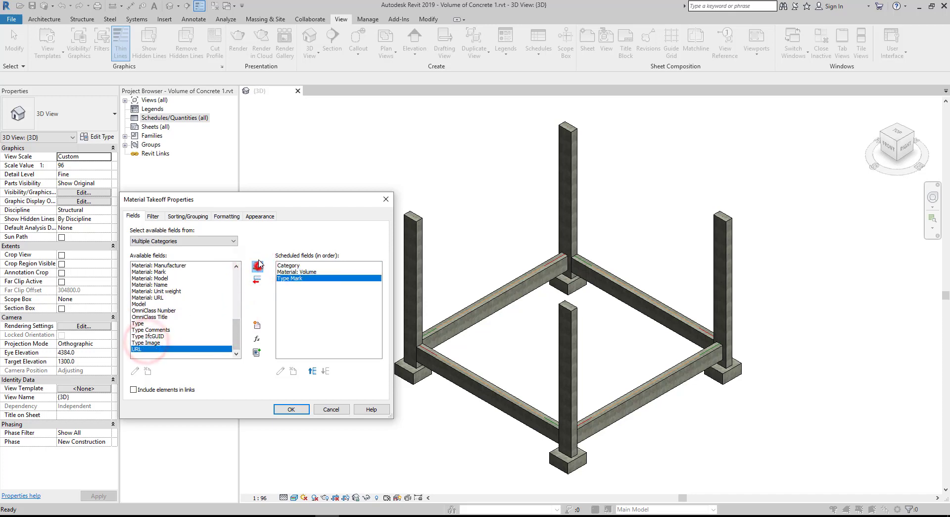
click(296, 279)
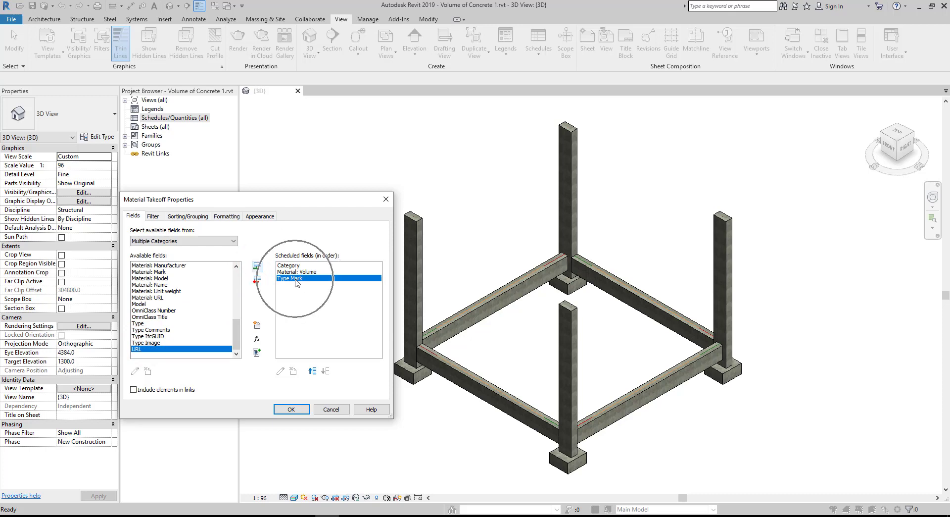
click(312, 371)
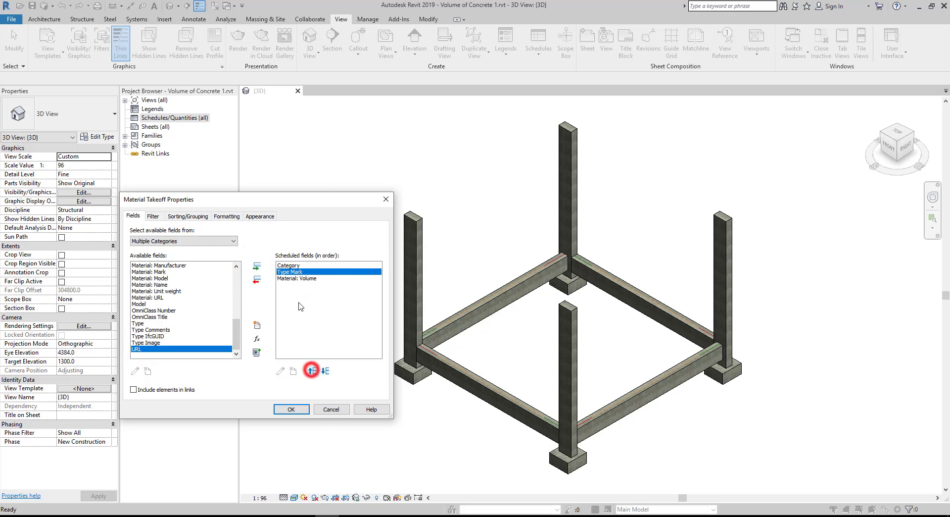
click(292, 409)
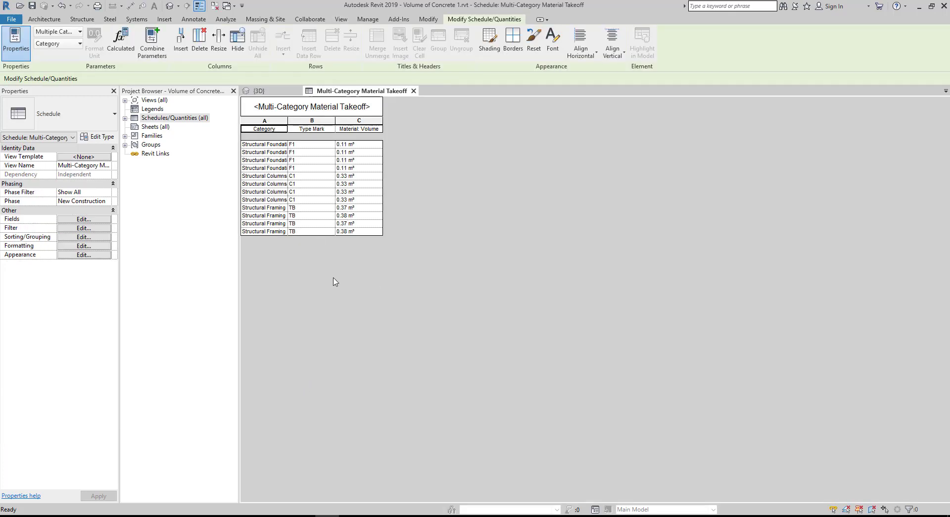
- Widen column A for full category names and set Type Mark alignment to Center
drag(289, 120, 306, 120)
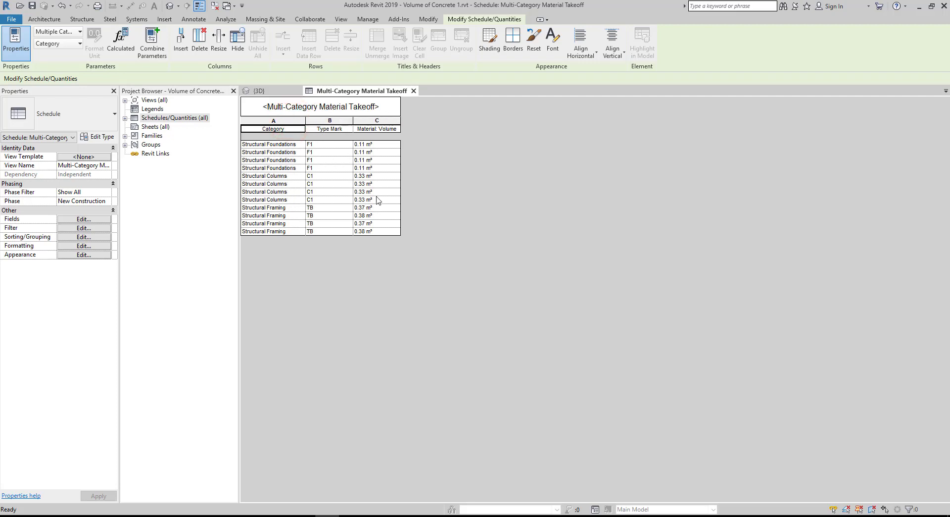
click(84, 246)
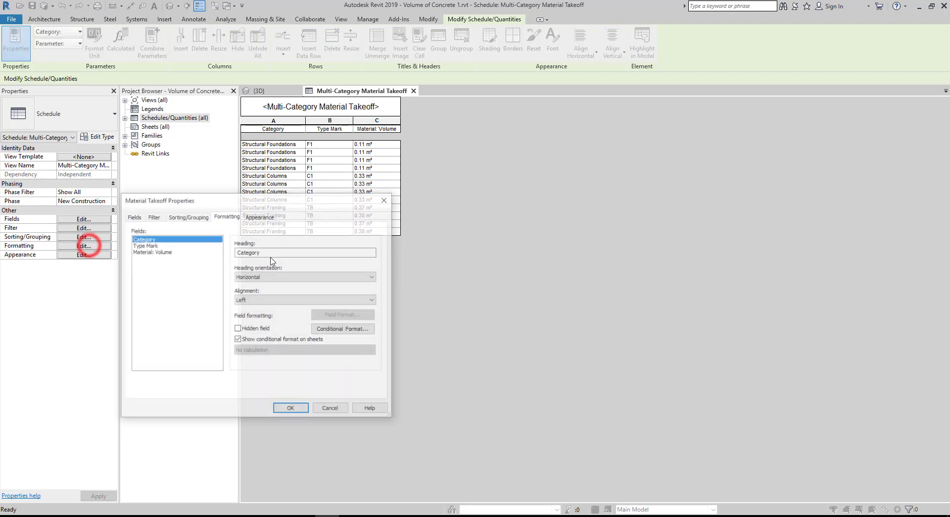
drag(286, 202, 645, 144)
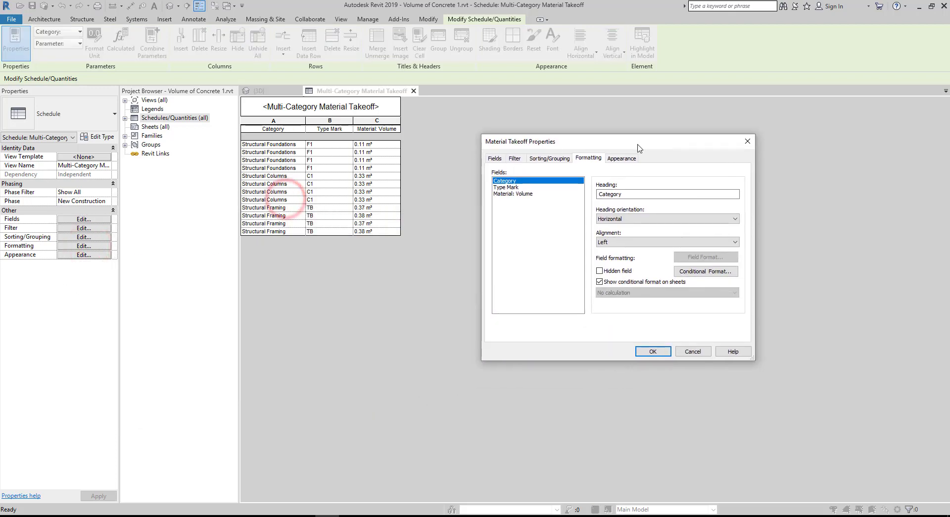
click(506, 188)
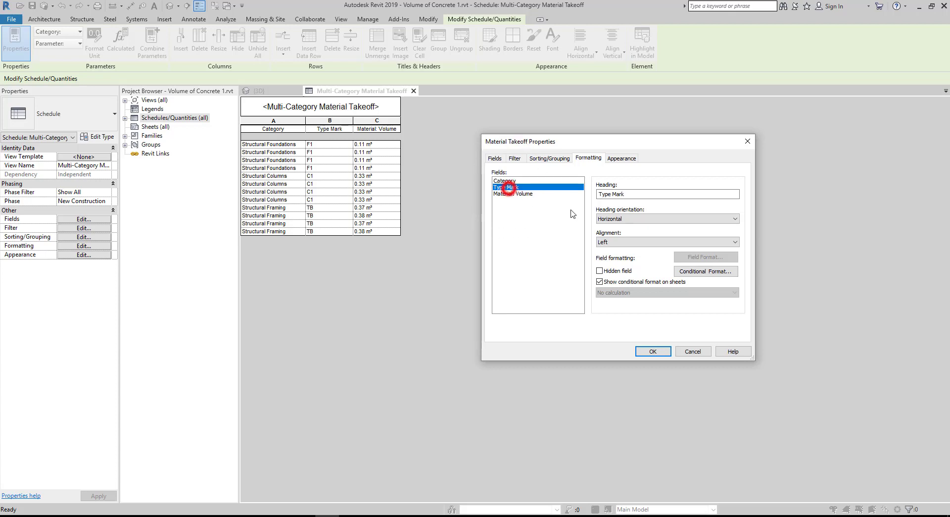
click(633, 241)
click(613, 257)
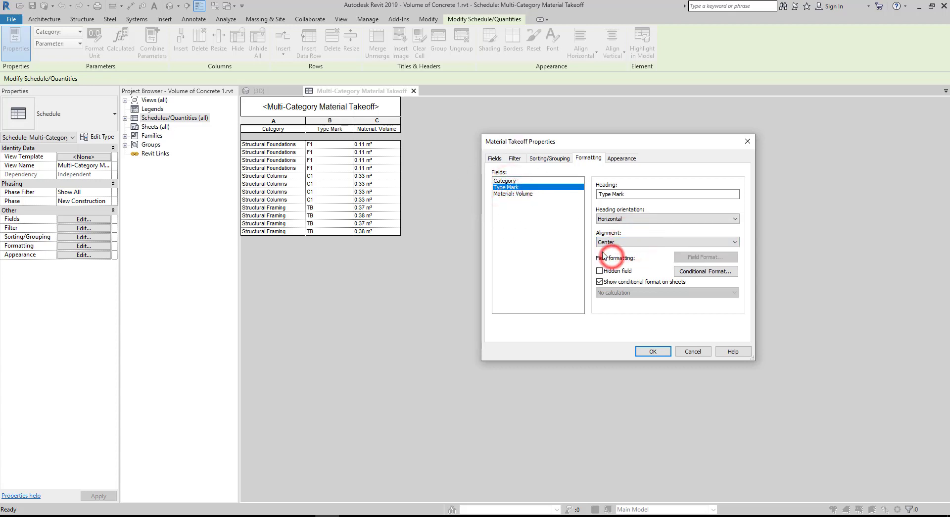
click(653, 352)
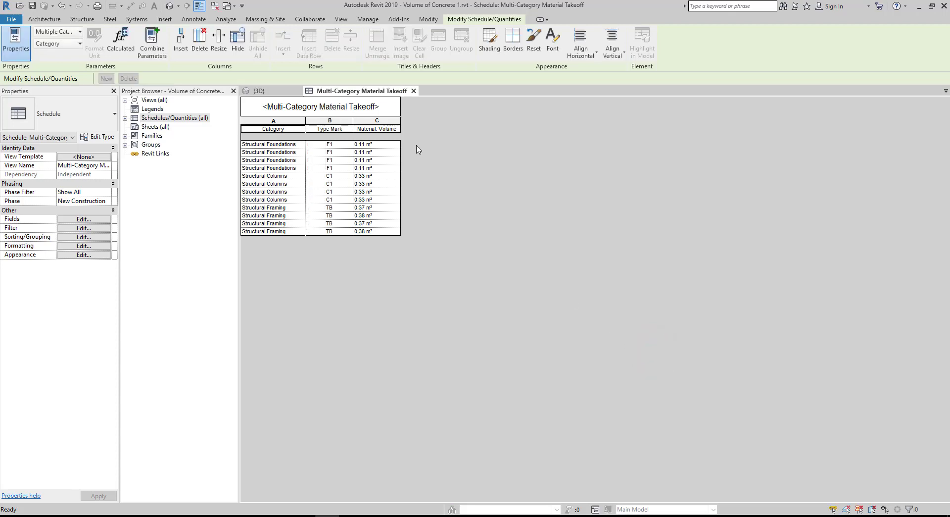
- Centre-align the Material: Volume column
click(84, 246)
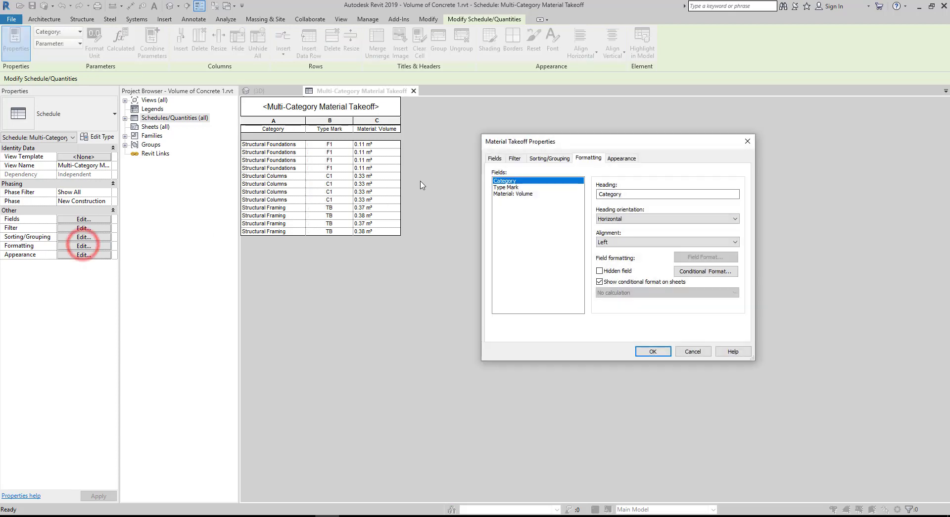
click(508, 193)
click(673, 242)
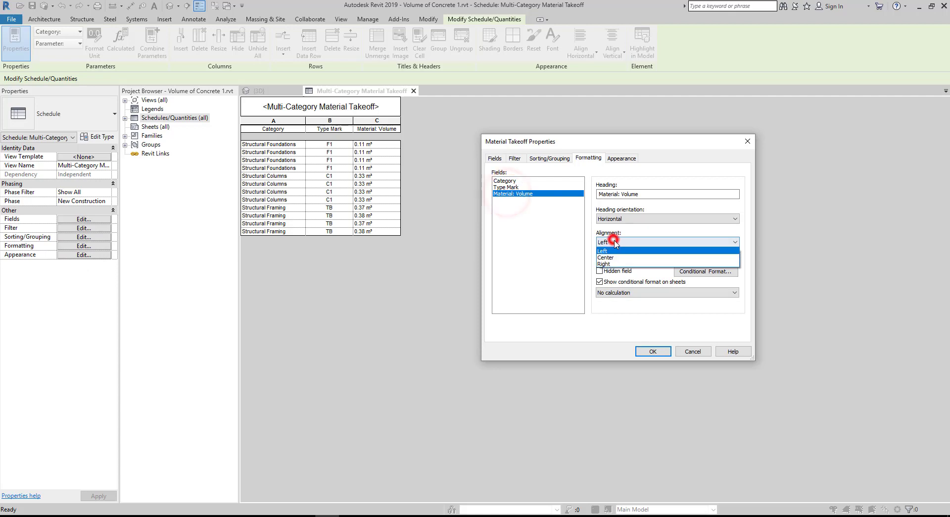
click(608, 257)
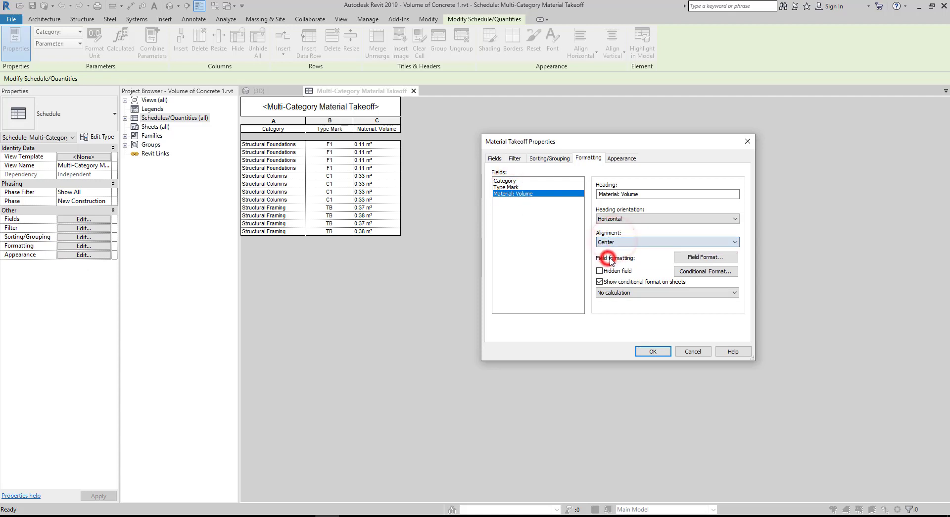
- Format Material: Volume as cubic metres with 2 decimal places and calculate its totals
click(706, 258)
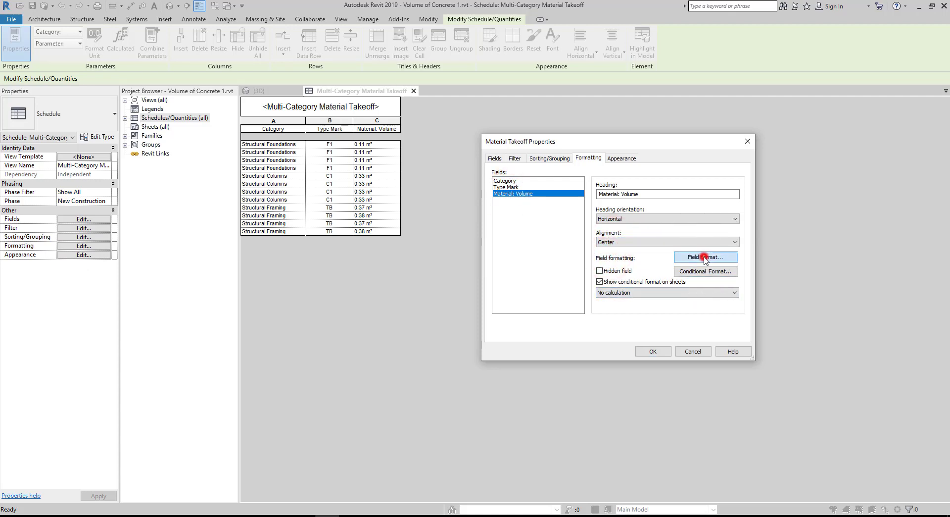
click(273, 243)
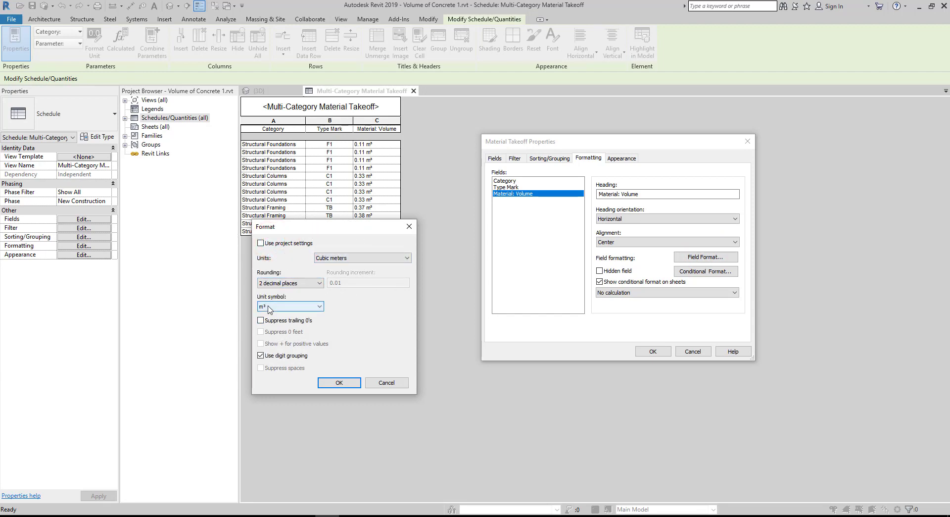
click(339, 382)
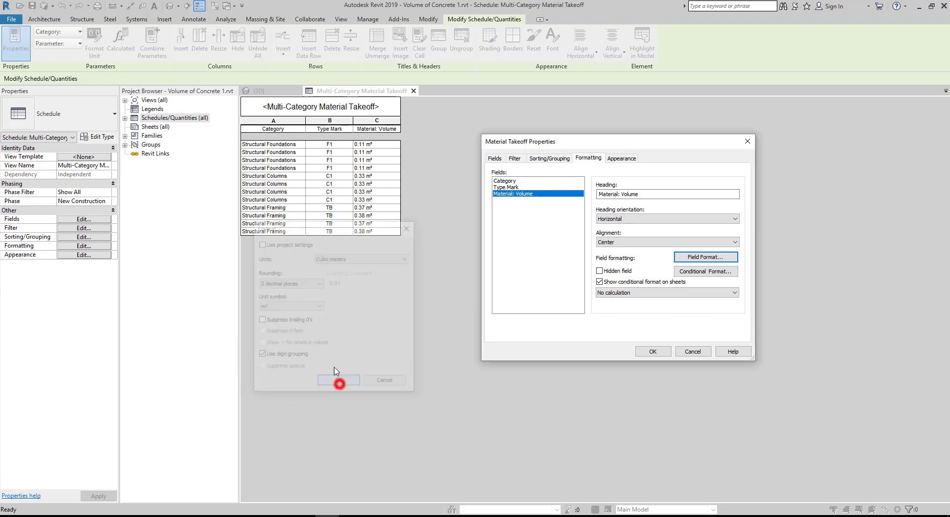
click(627, 292)
click(623, 308)
click(651, 351)
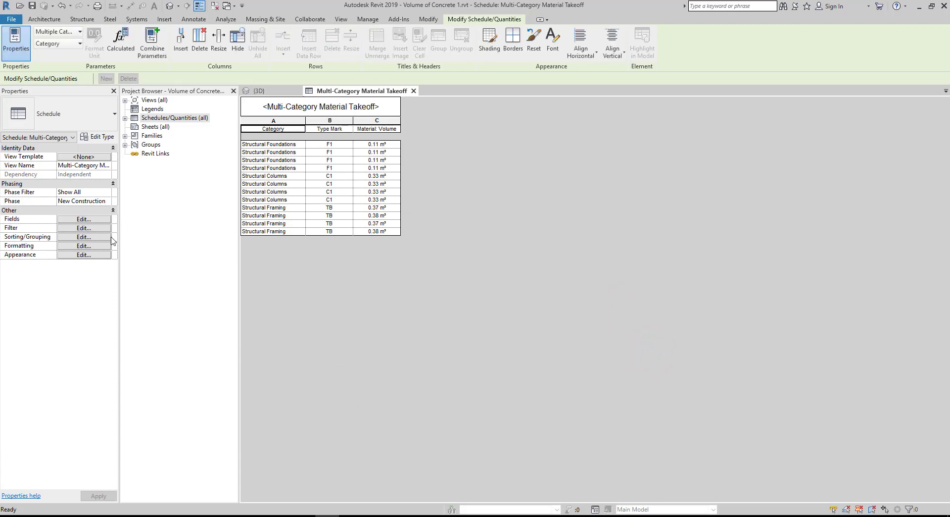
- Recheck the Material: Volume formatting settings
click(91, 246)
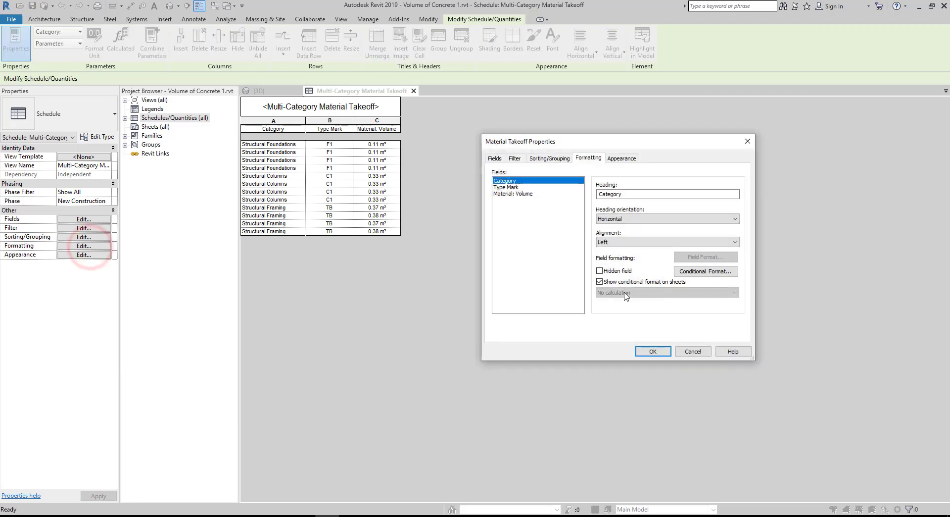
click(503, 193)
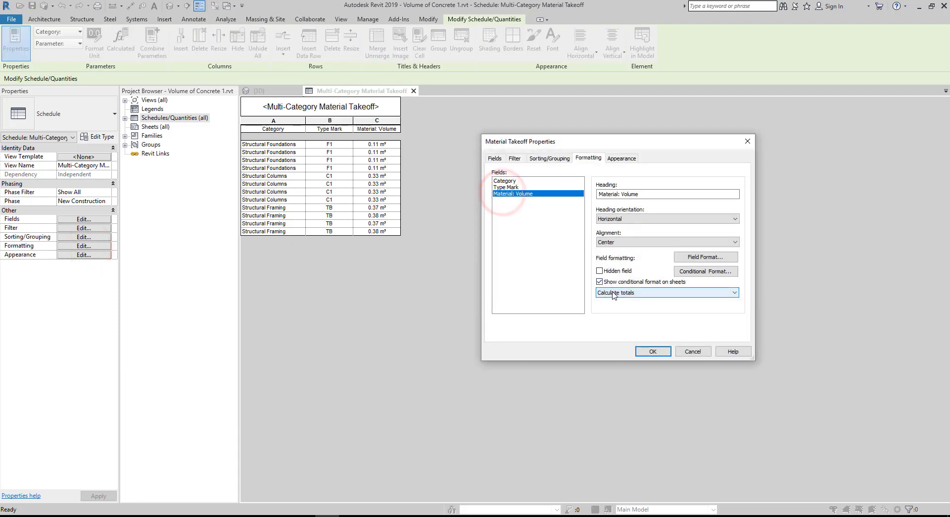
click(655, 351)
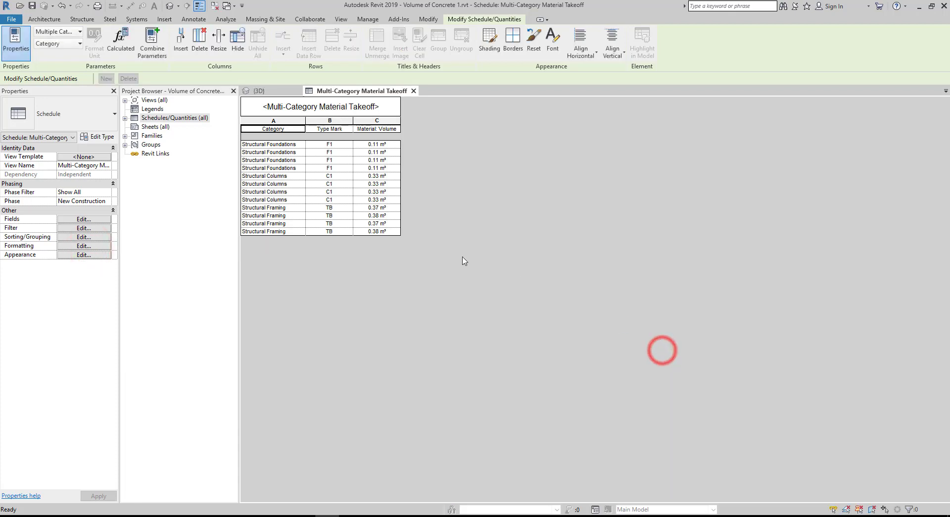
- Turn on Grand totals in the schedule's sorting and grouping settings
click(87, 228)
click(547, 160)
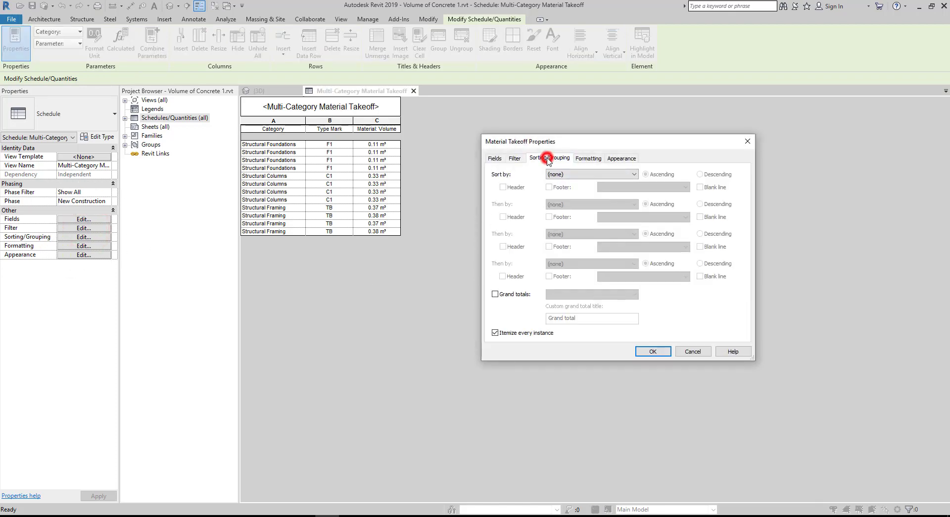
click(496, 294)
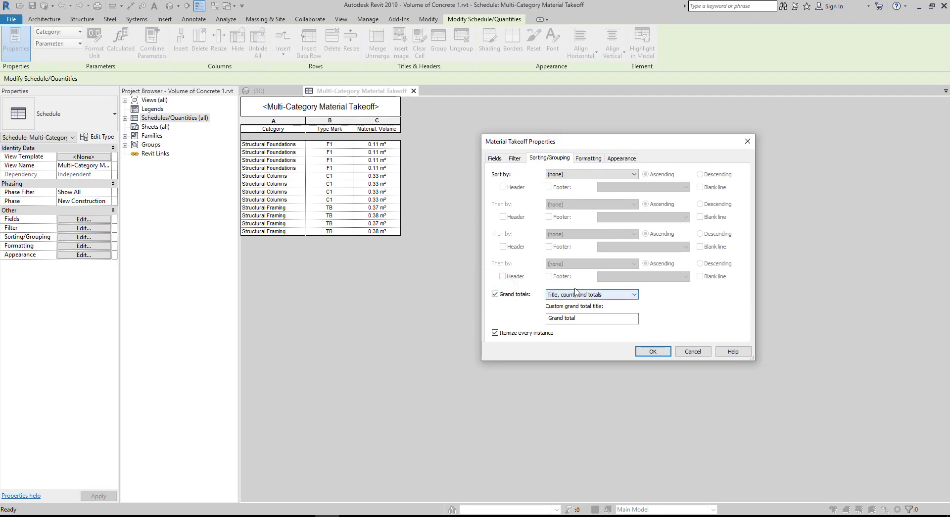
click(652, 352)
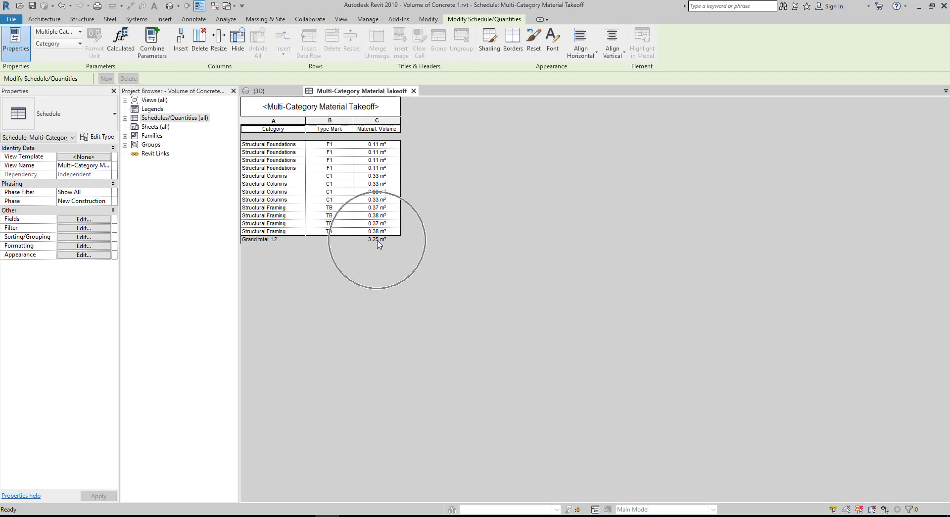
- Set the grand total to show 'Title and totals' without the element count
click(82, 237)
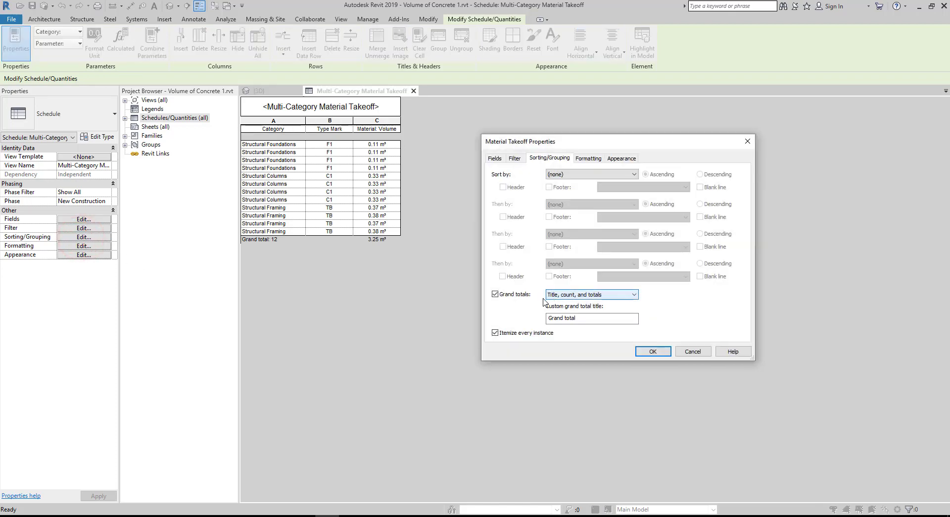
click(572, 297)
click(563, 312)
click(651, 351)
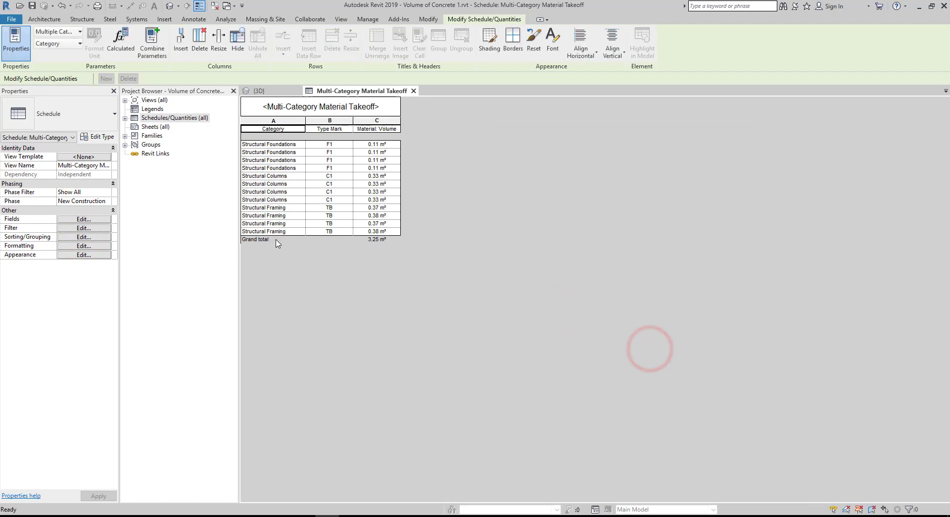
click(415, 124)
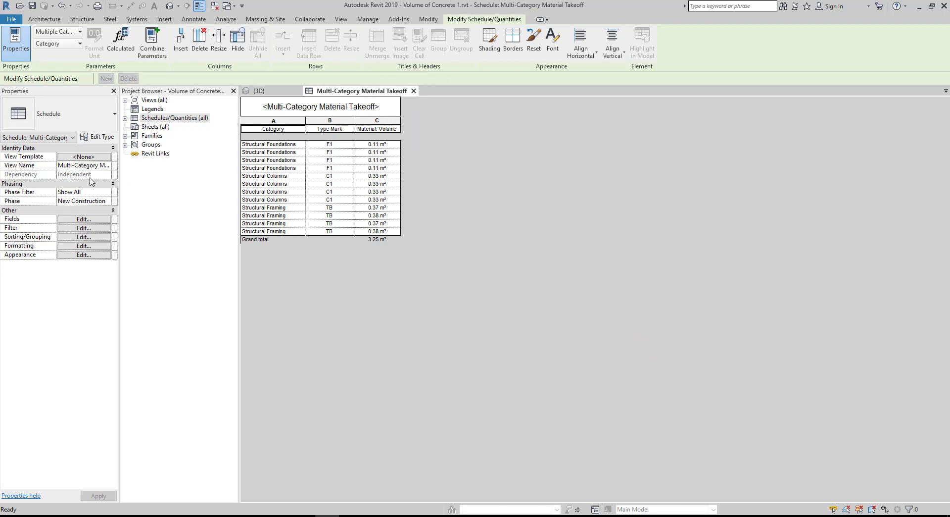
- Add a calculated field 'Number of Cements' with formula (Material: Volume/1)*9
click(88, 220)
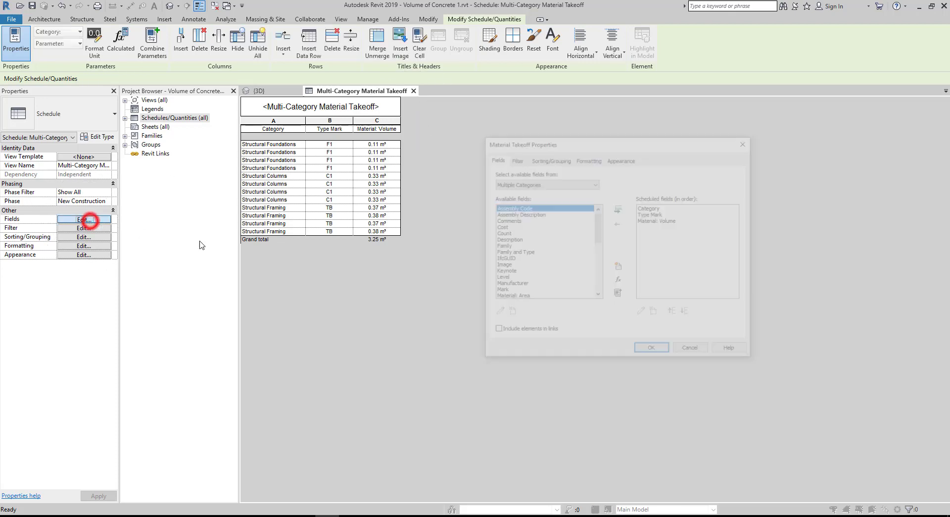
click(620, 281)
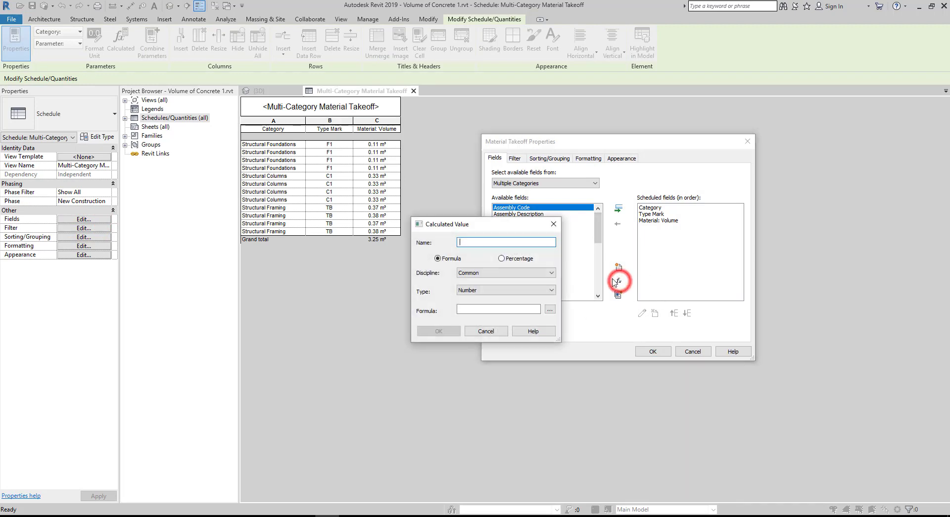
click(472, 243)
text(Number of Cements)
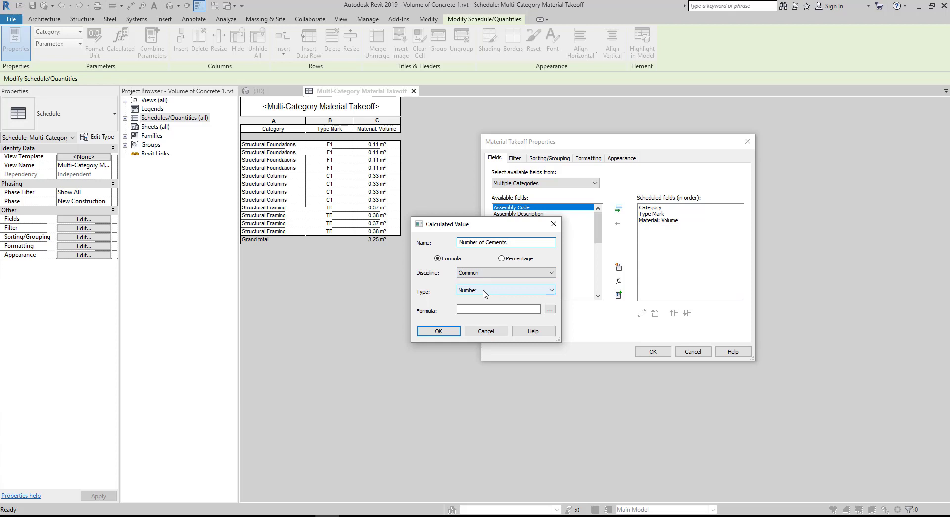
click(550, 309)
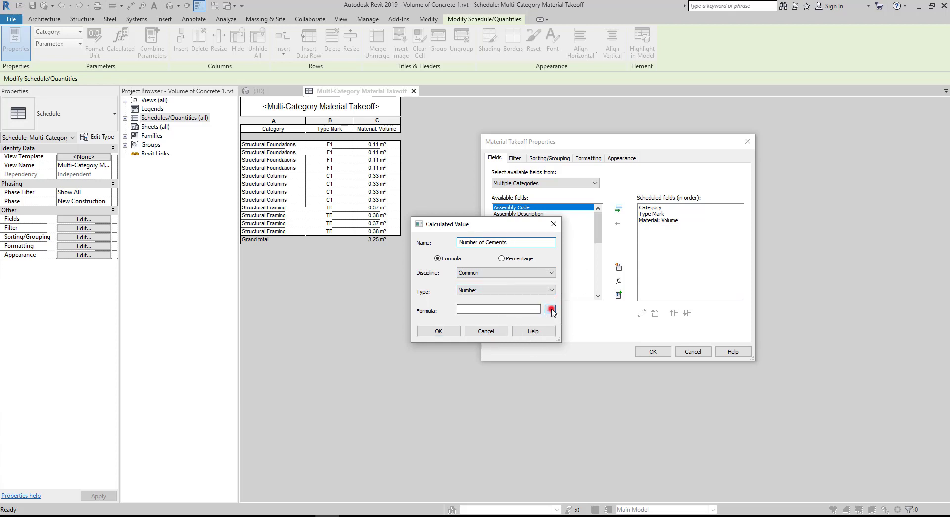
click(454, 248)
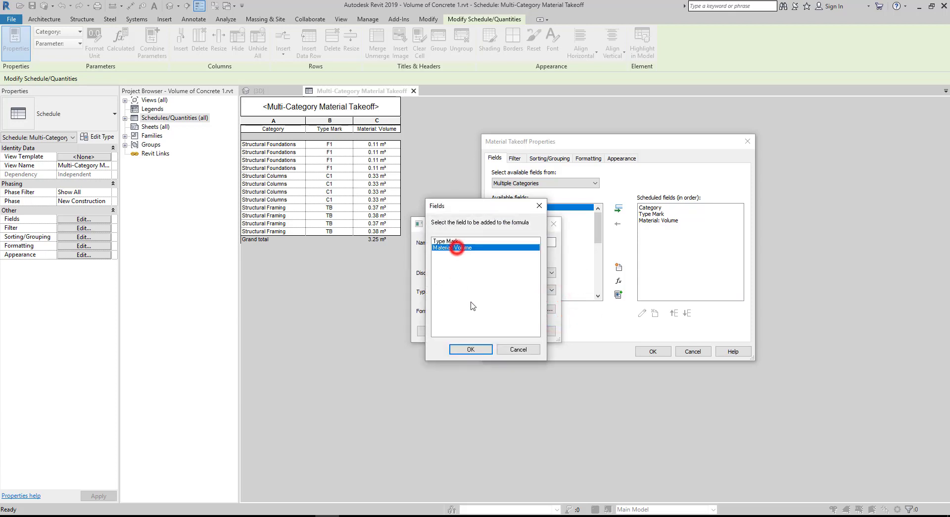
click(469, 349)
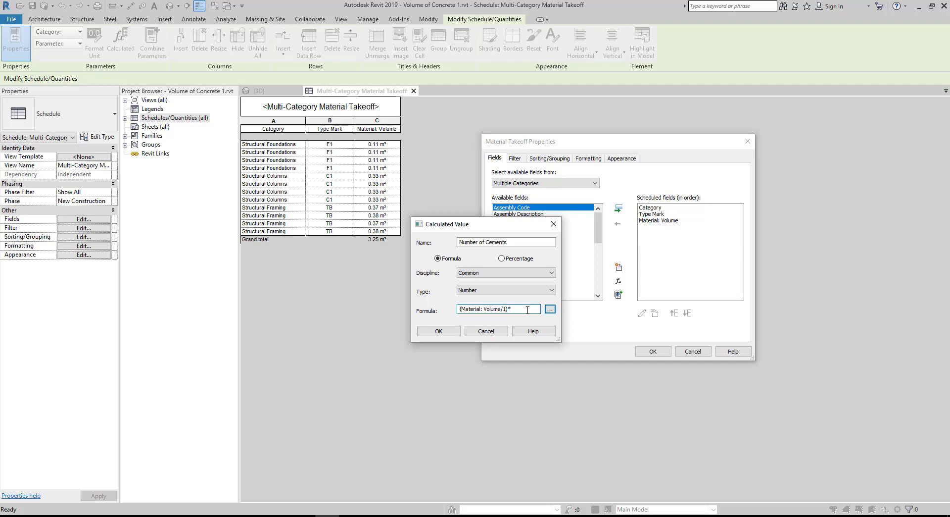
text(9)
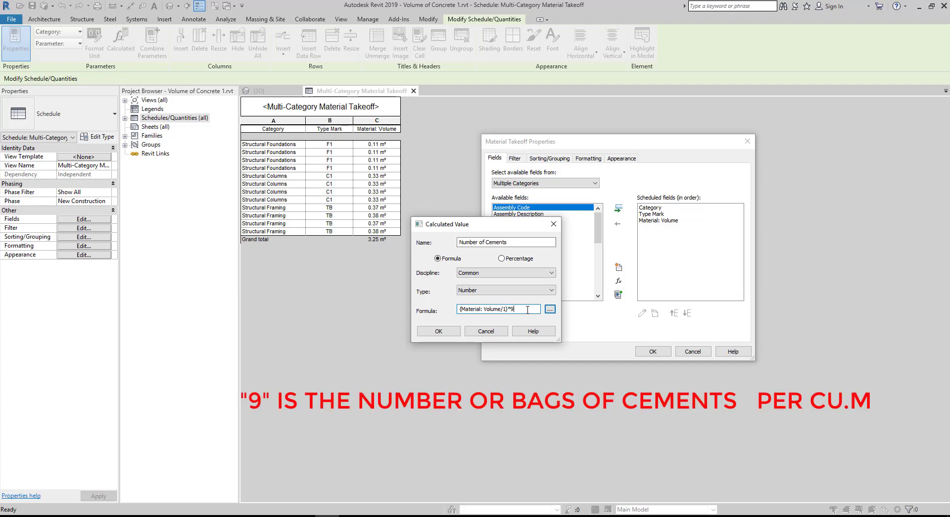
click(439, 330)
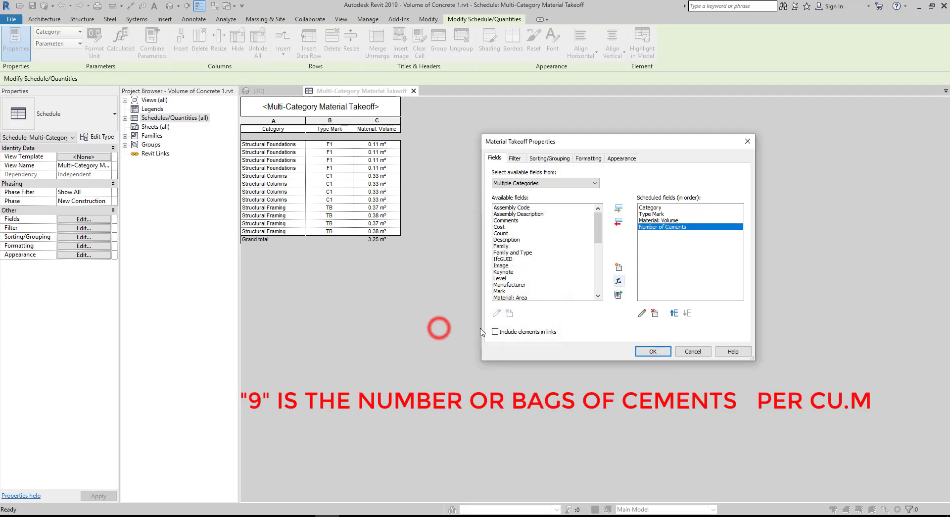
click(650, 349)
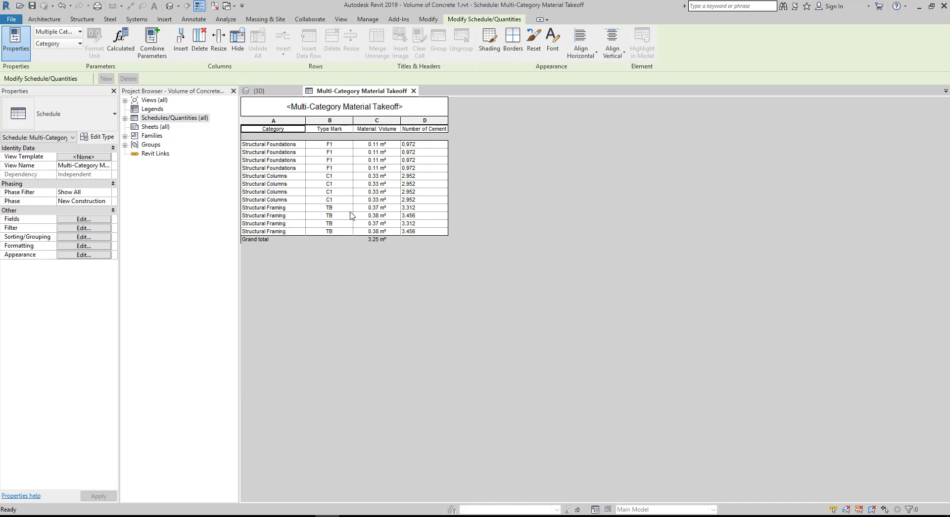
- Centre-align the Number of Cements column
click(89, 246)
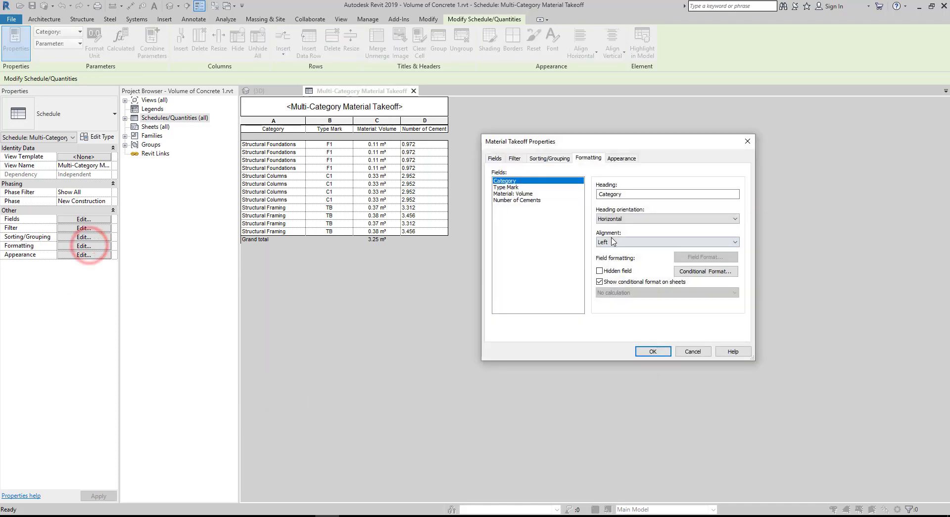
click(519, 200)
click(631, 242)
click(612, 252)
- Format Number of Cements as Fixed with 2 decimal places and calculate its totals
click(705, 256)
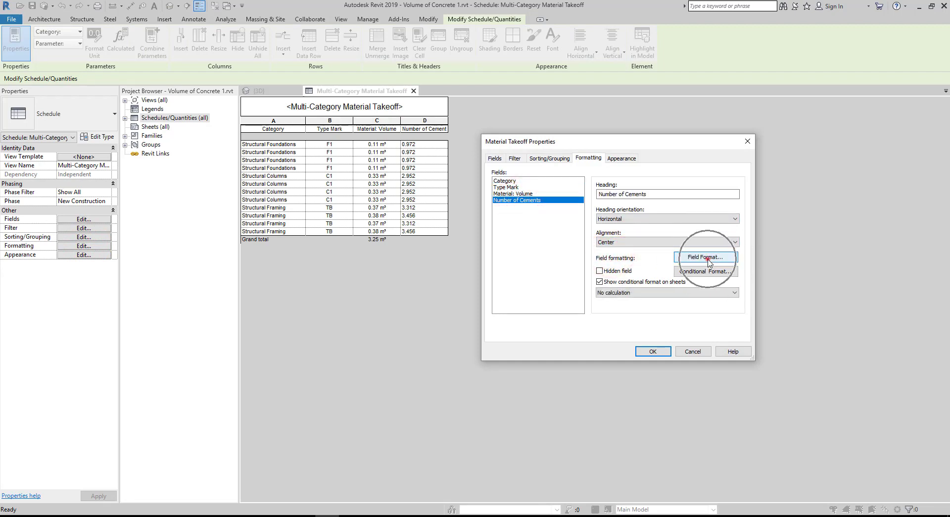
click(270, 243)
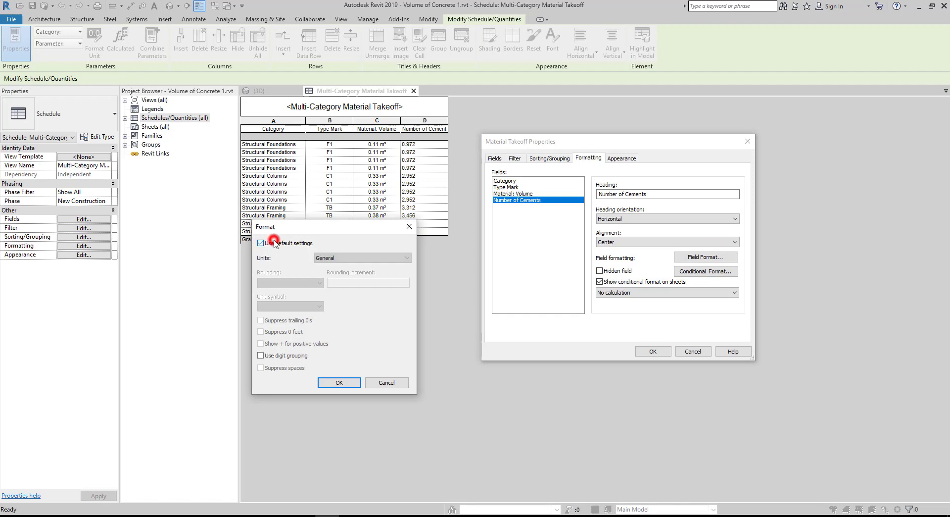
click(328, 257)
click(321, 273)
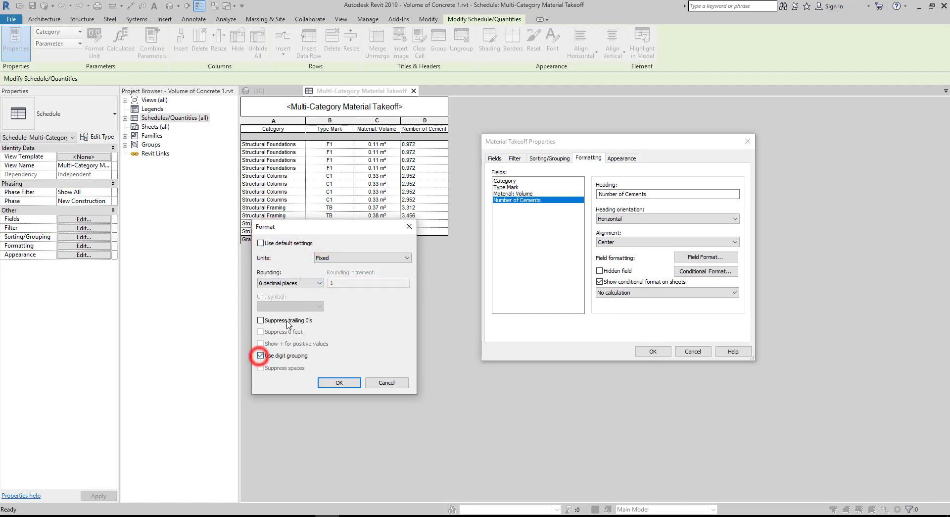
click(289, 283)
click(278, 323)
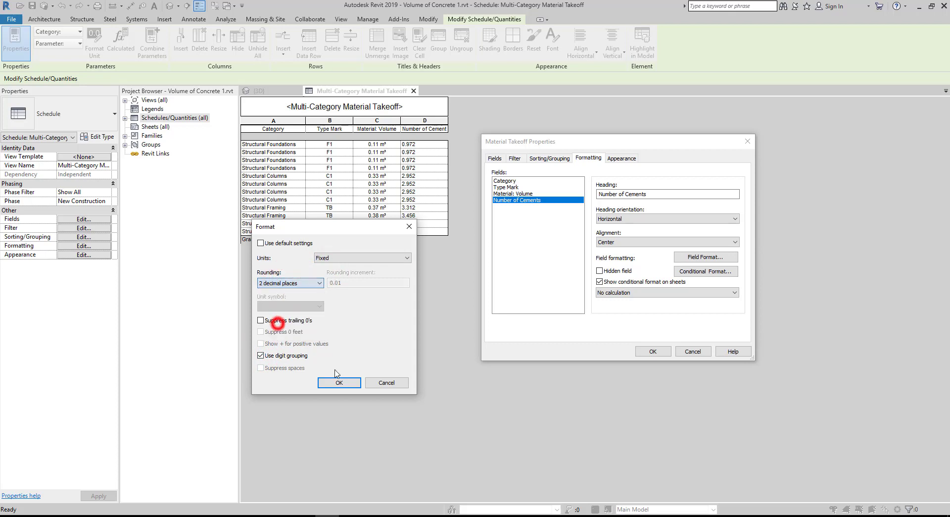
click(338, 383)
click(615, 293)
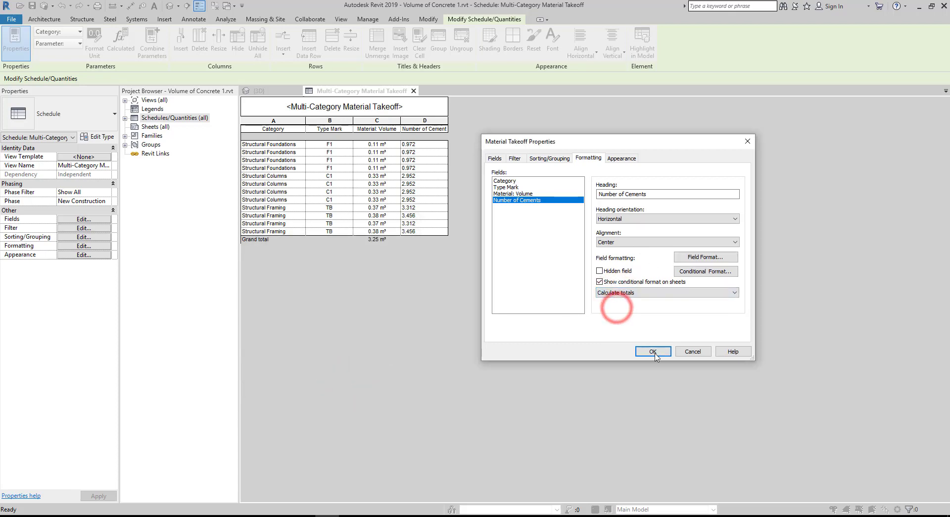
click(654, 351)
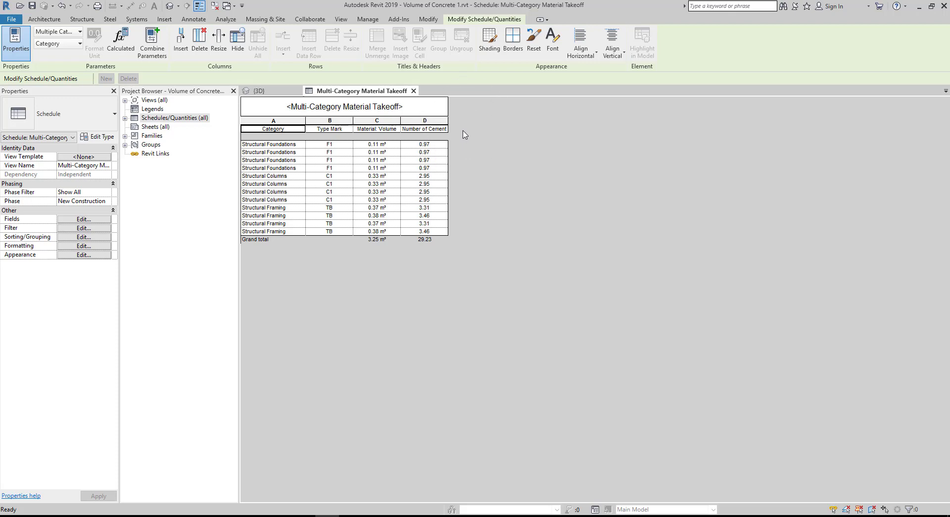
- Add a Volume-type calculated field 'Volume of Sand' with formula Material: Volume*.5
click(89, 221)
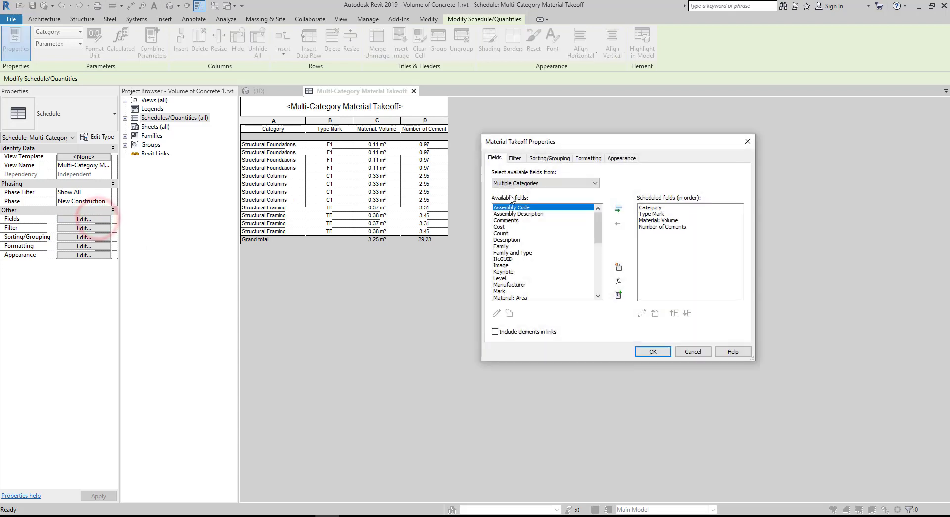
click(618, 282)
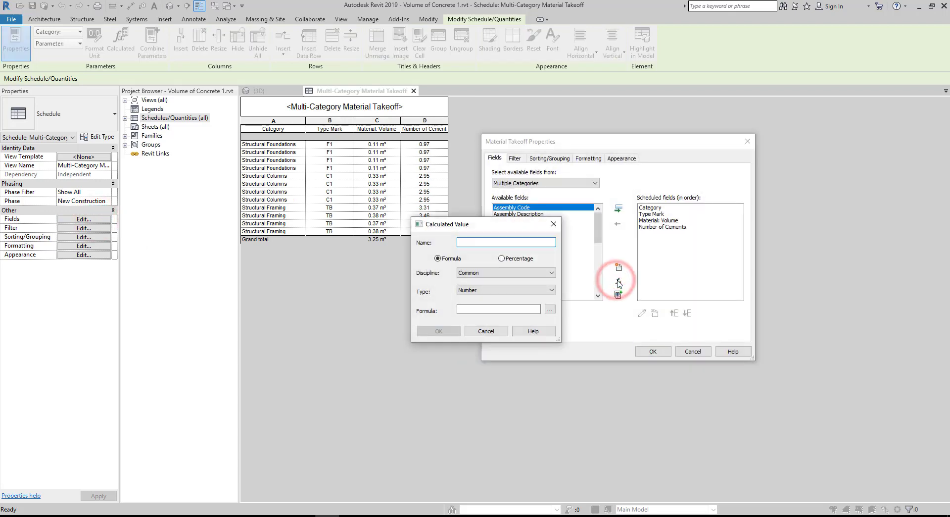
text(Volume of Sand)
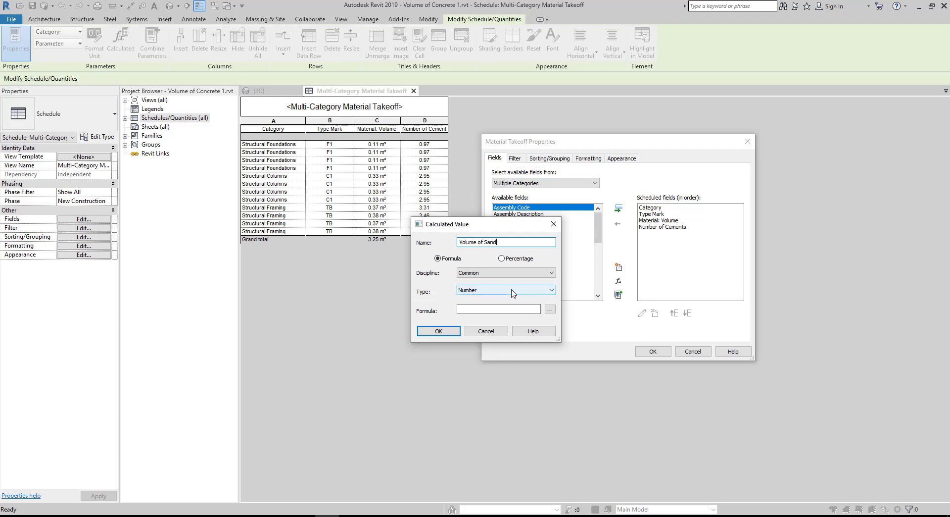
click(511, 289)
click(465, 331)
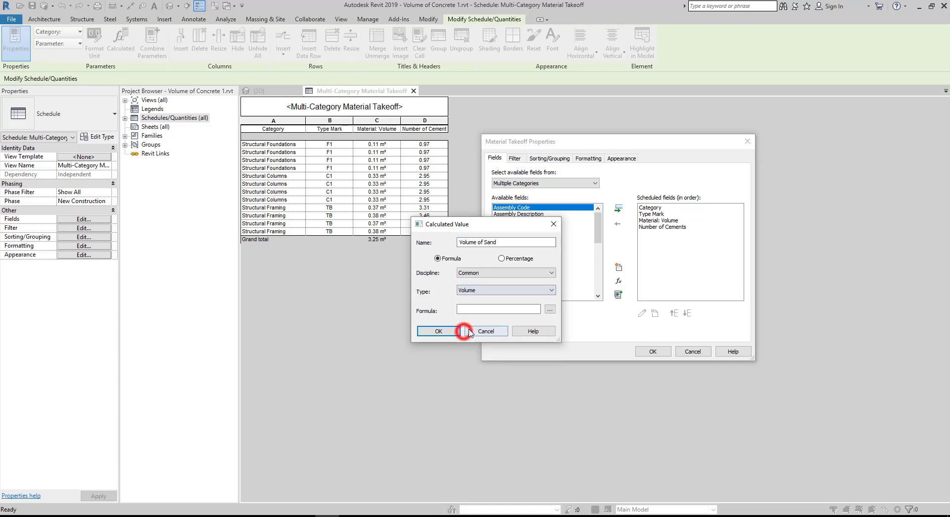
click(551, 310)
click(460, 247)
click(460, 349)
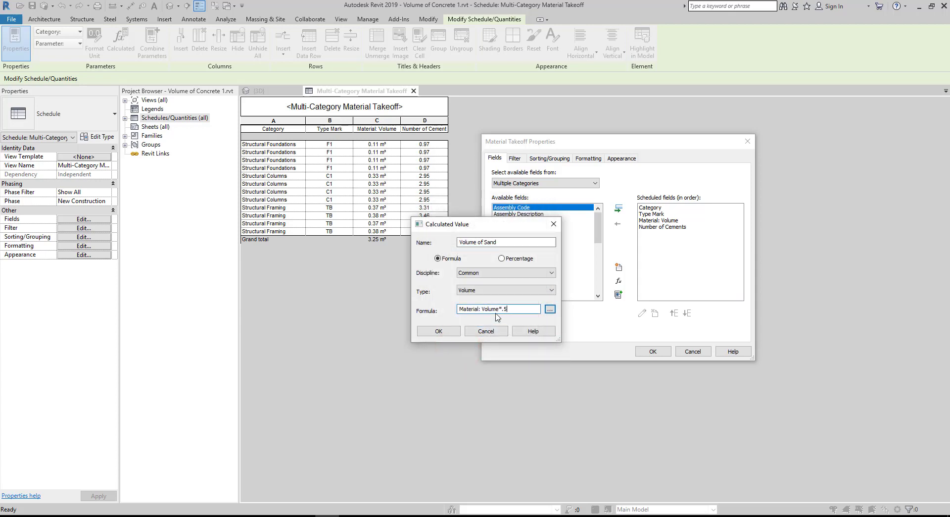
click(438, 331)
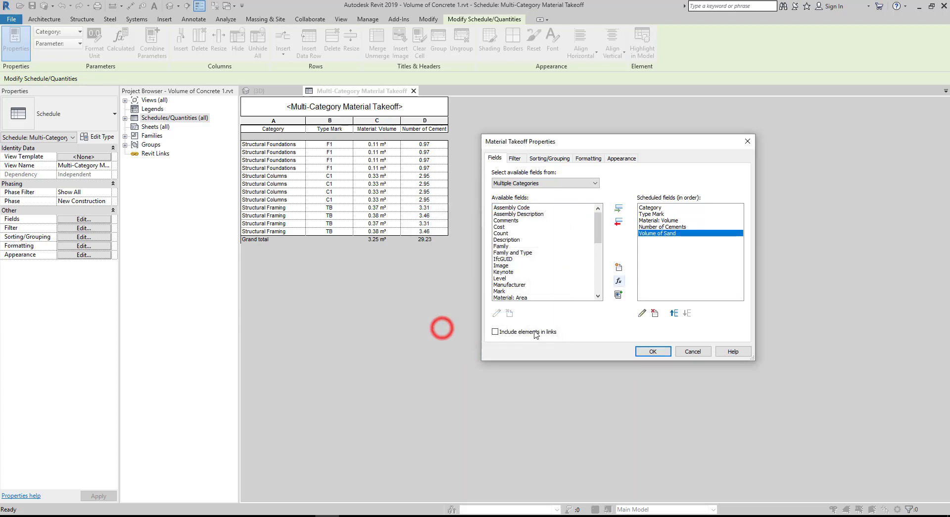
click(653, 351)
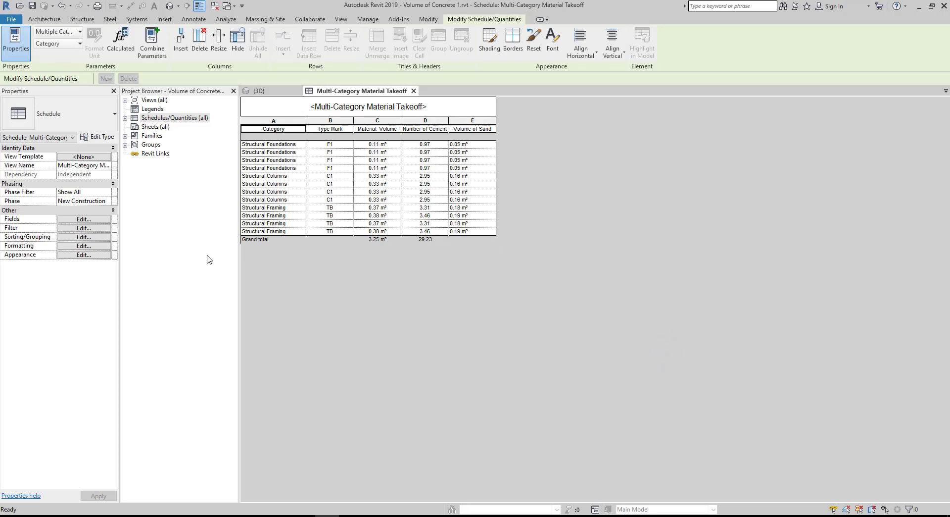
- Centre the Volume of Sand column and give it its own cubic-metre number format
click(99, 246)
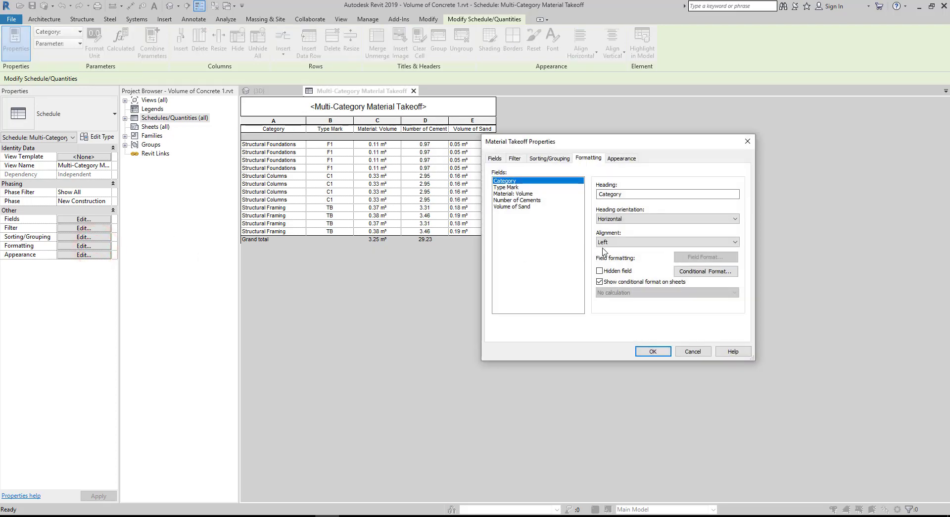
click(510, 206)
click(629, 242)
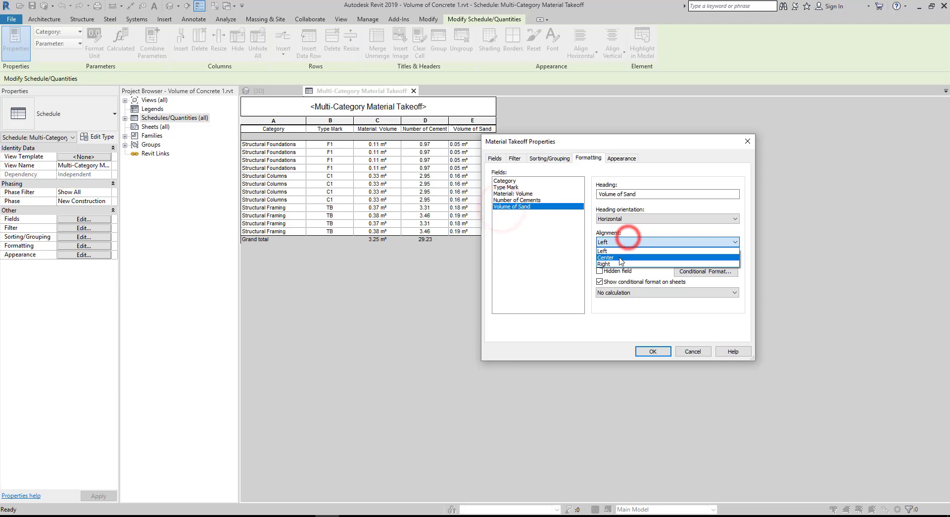
click(618, 258)
click(706, 257)
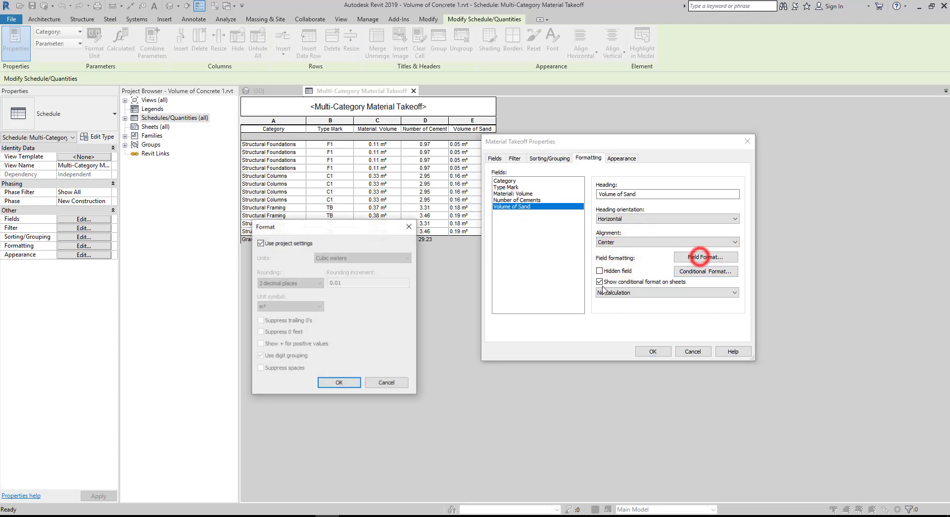
click(261, 243)
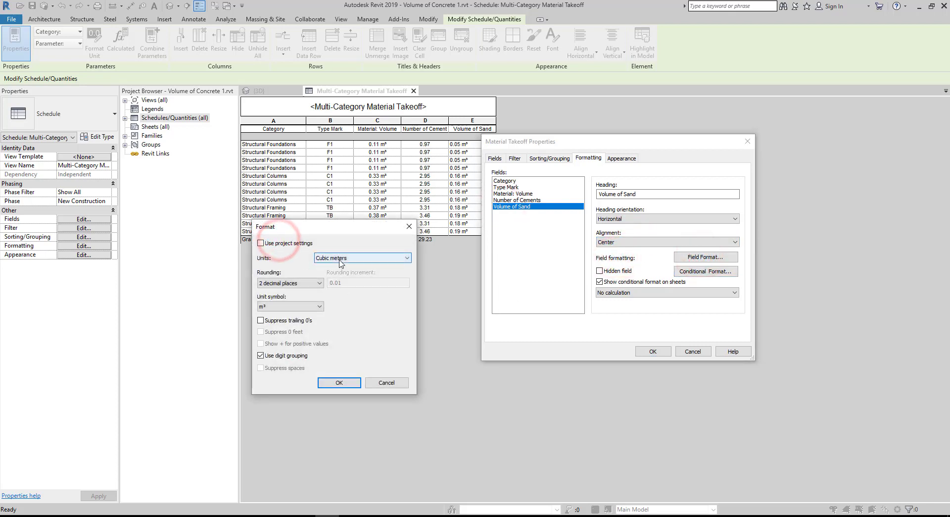
click(338, 383)
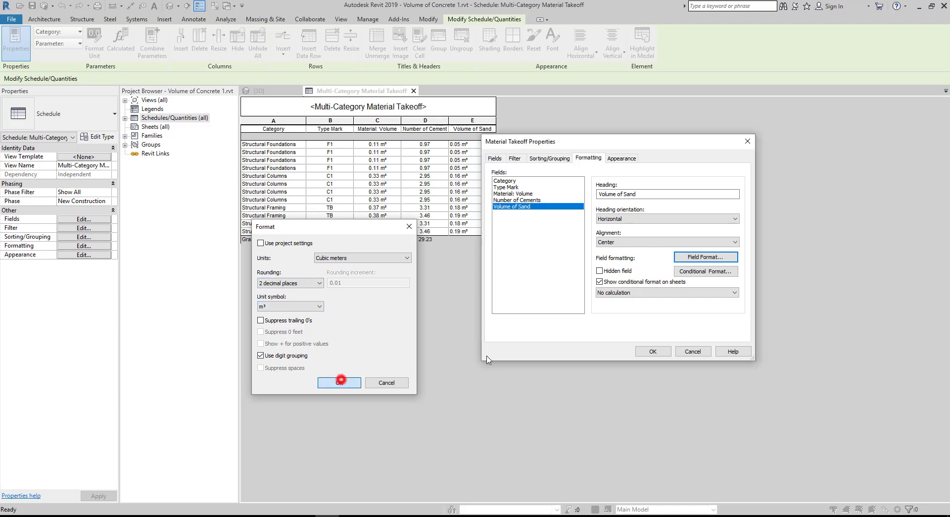
- Total Volume of Sand to 1.62 m³ and widen column D to fit Number of Cements
click(645, 292)
click(619, 308)
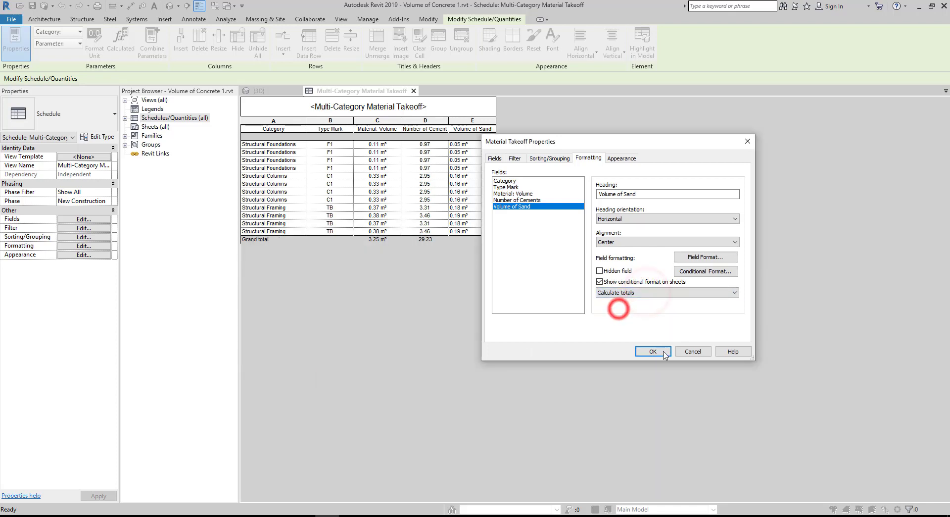
click(653, 352)
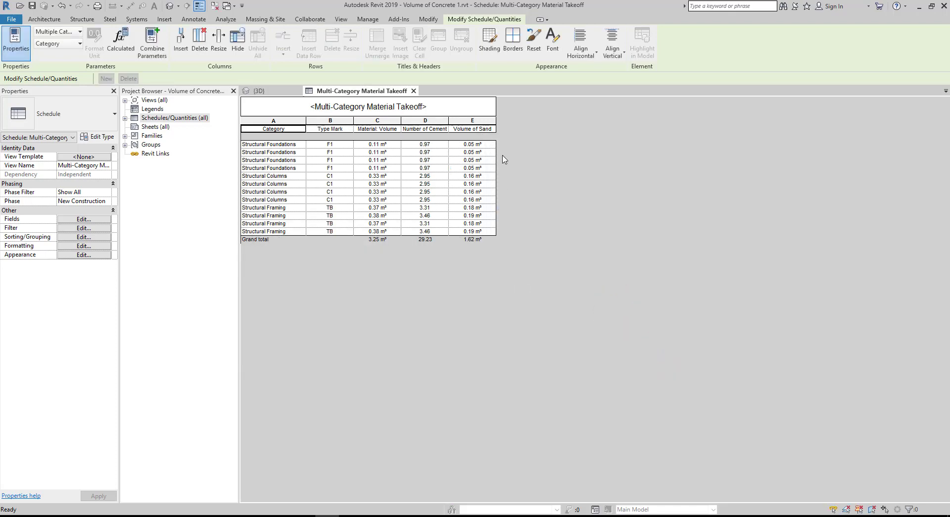
drag(448, 120, 456, 120)
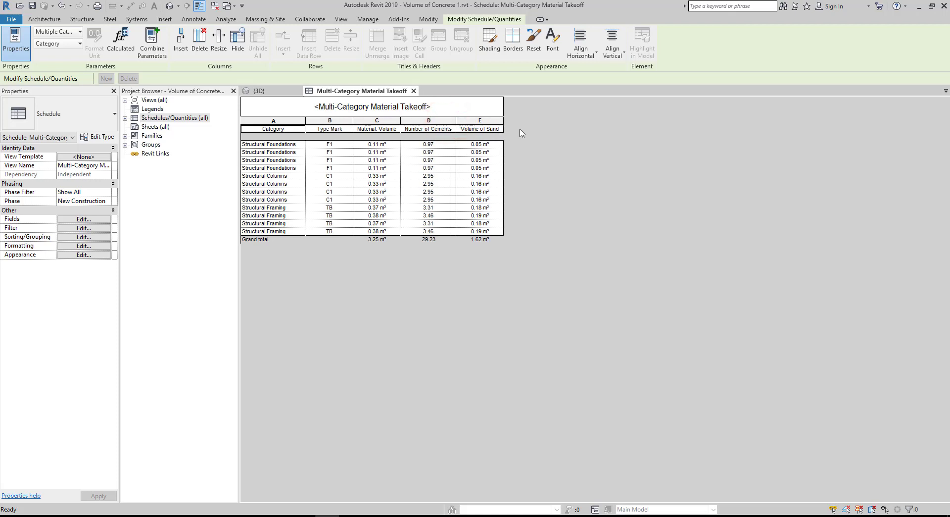
- Add a Volume-type calculated field 'Volume of Gravel' whose formula is Material: Volume
click(84, 219)
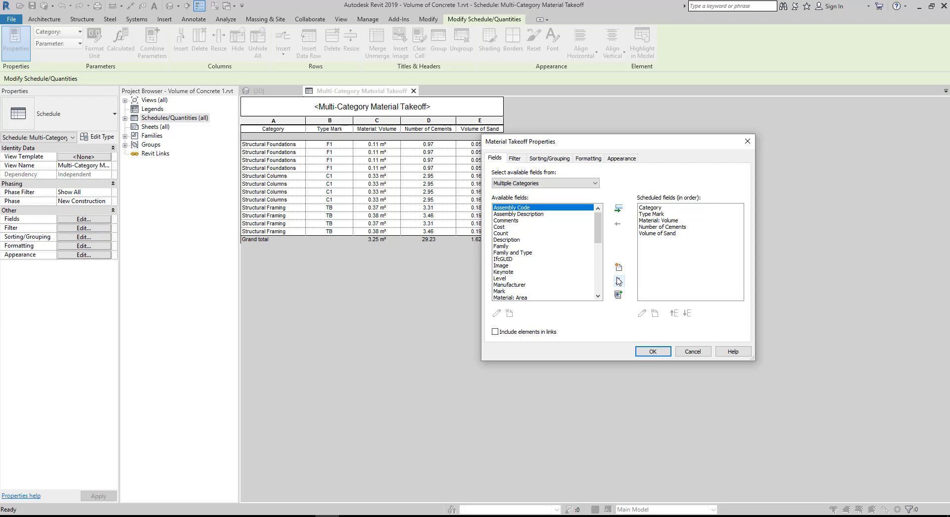
click(619, 281)
click(491, 243)
text(Volume of Gravel)
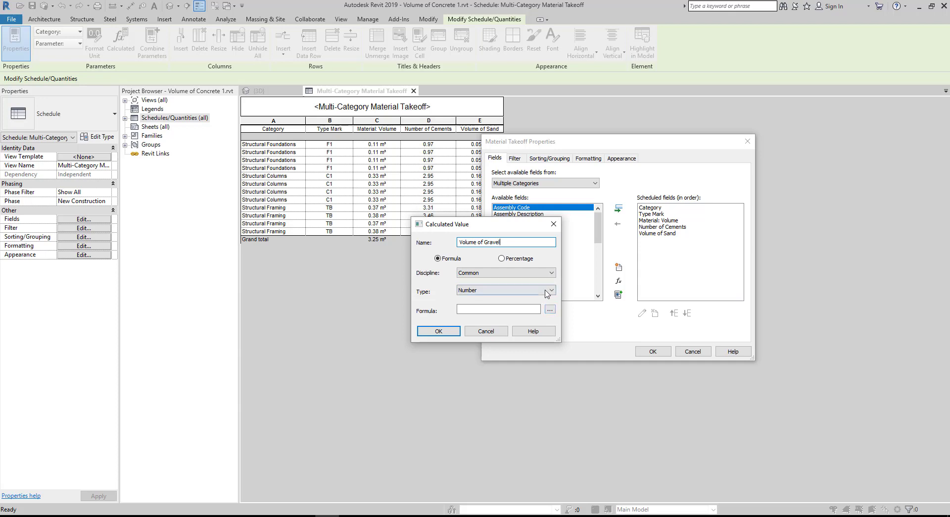
click(547, 291)
click(467, 329)
click(550, 310)
click(462, 247)
click(471, 349)
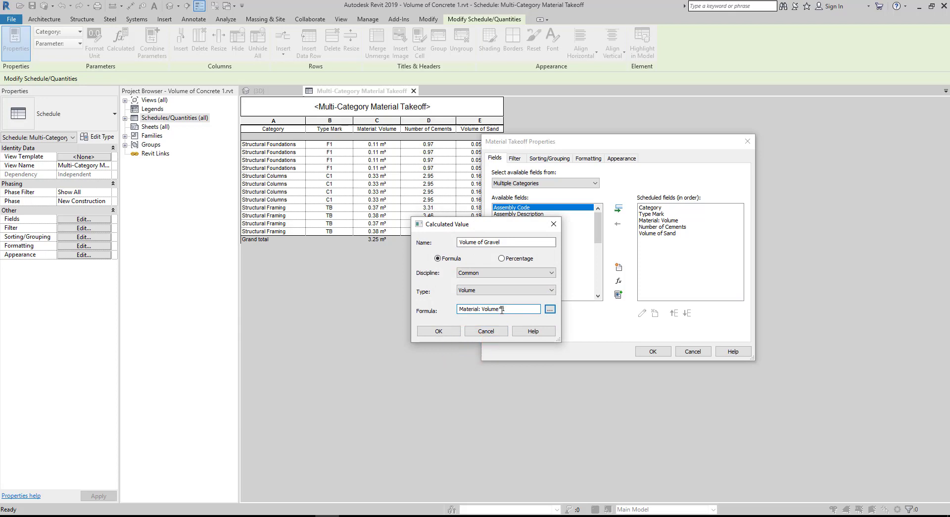
click(443, 331)
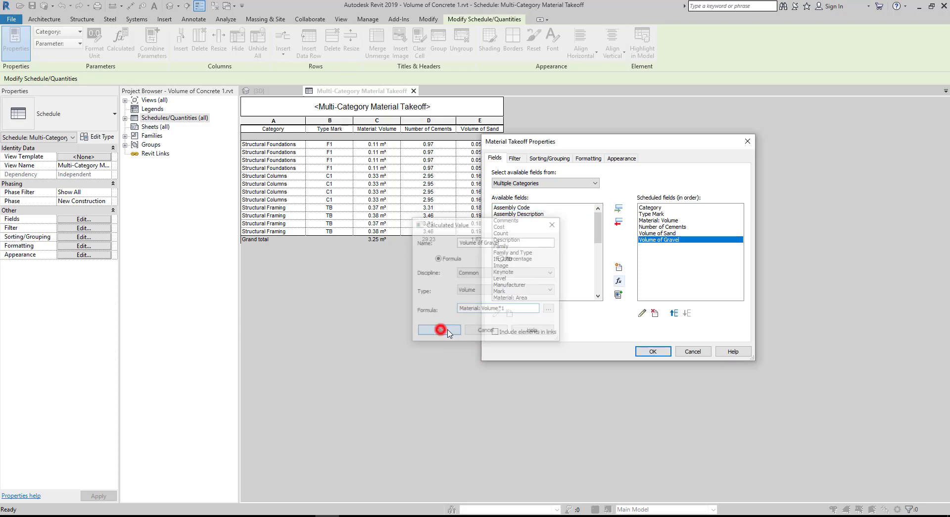
click(651, 351)
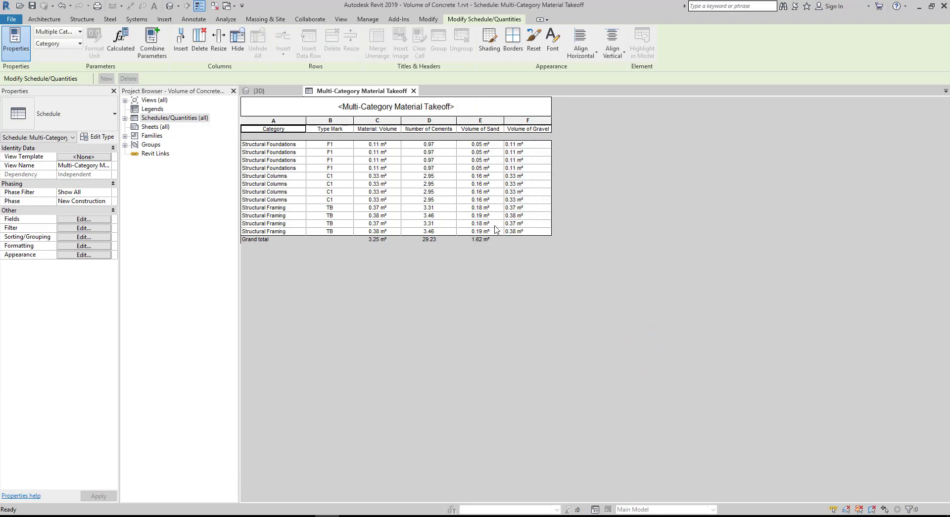
- Centre Volume of Gravel, use its own m³ format, and total it to 3.25 m³
click(89, 246)
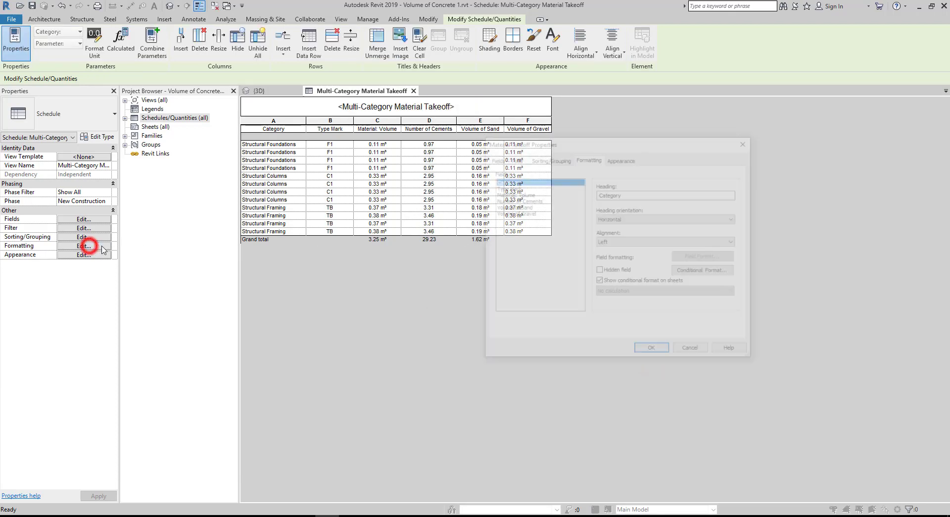
click(515, 213)
click(619, 241)
click(609, 257)
click(705, 257)
click(293, 243)
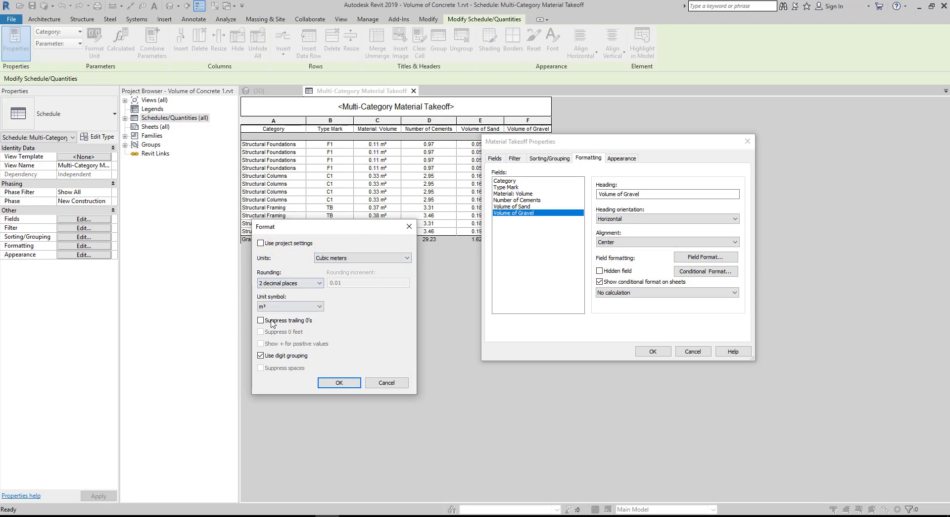
click(339, 382)
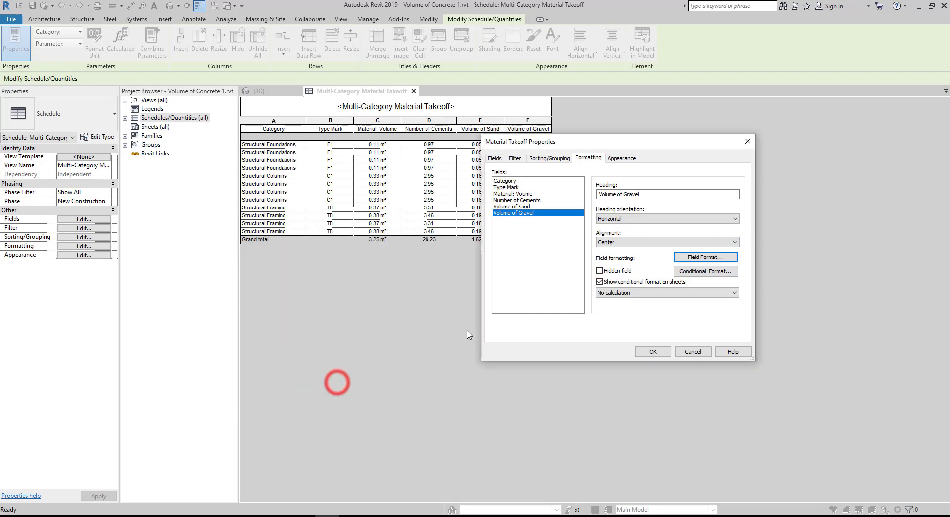
click(618, 292)
click(615, 307)
click(653, 351)
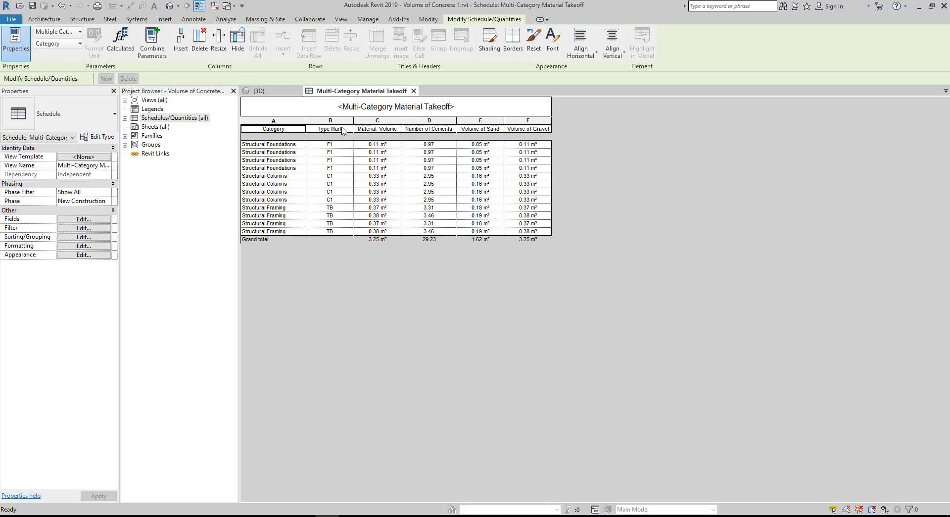
click(376, 133)
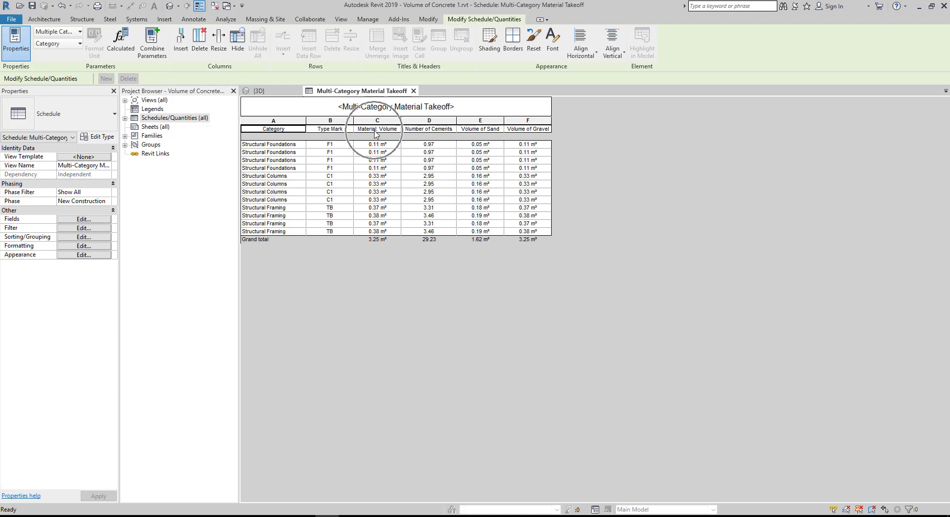
click(438, 130)
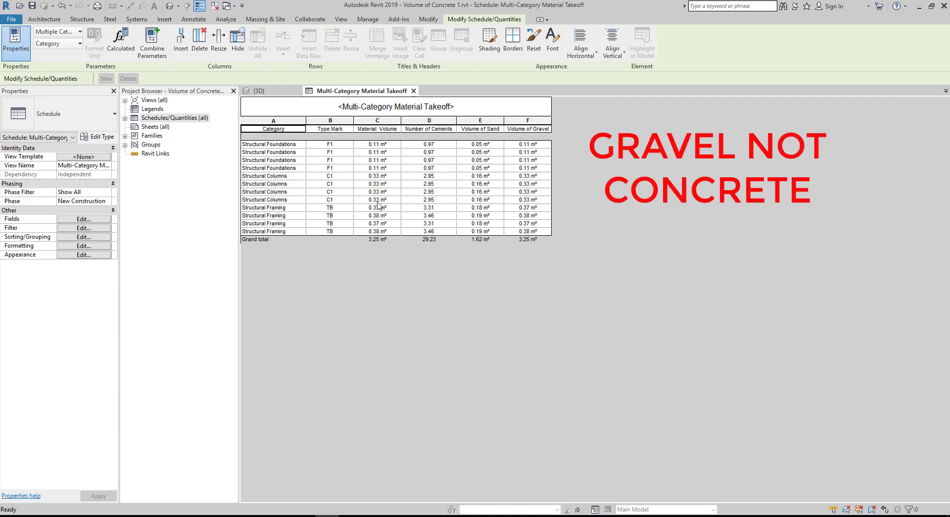
click(484, 130)
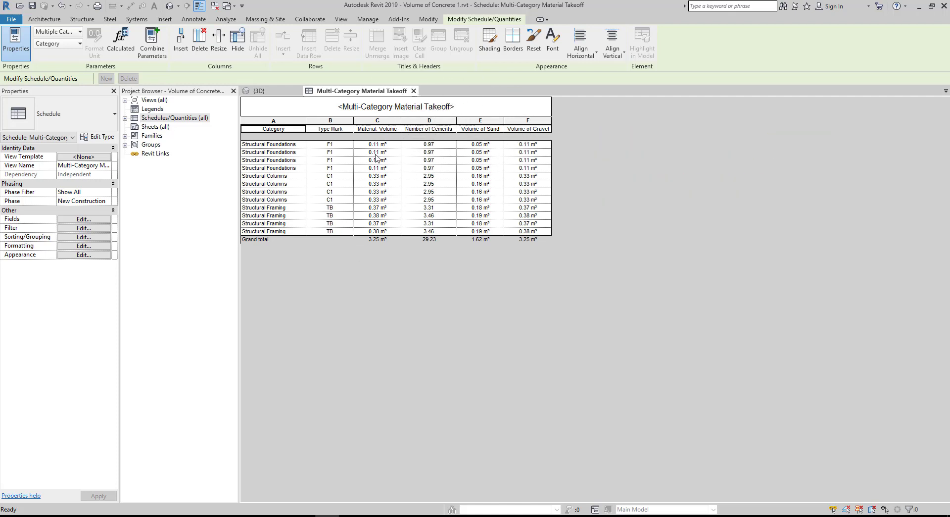
click(533, 131)
click(433, 130)
click(483, 130)
click(532, 130)
- Add a Currency calculated field 'Sub-Total Cost of Cement' with formula Number of Cements*210
click(98, 219)
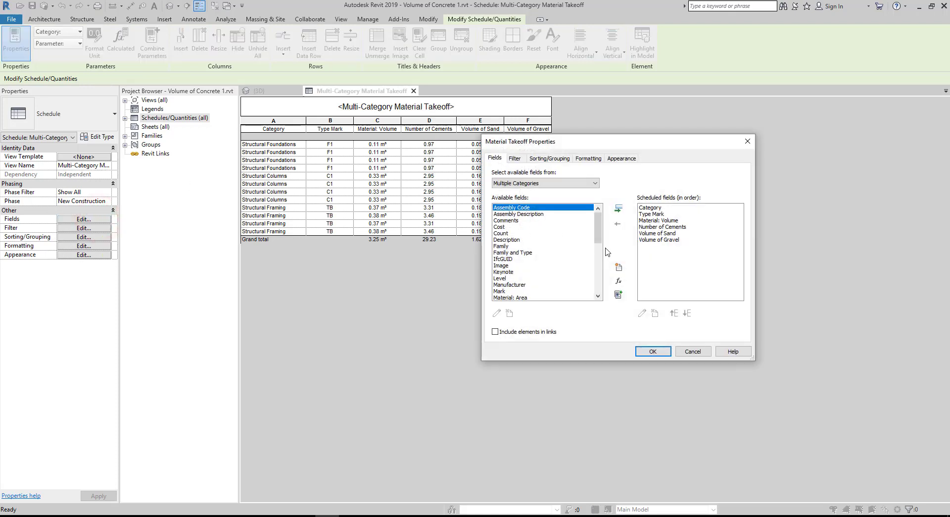
click(620, 281)
click(504, 243)
text(Sub-Total Cost of Cement)
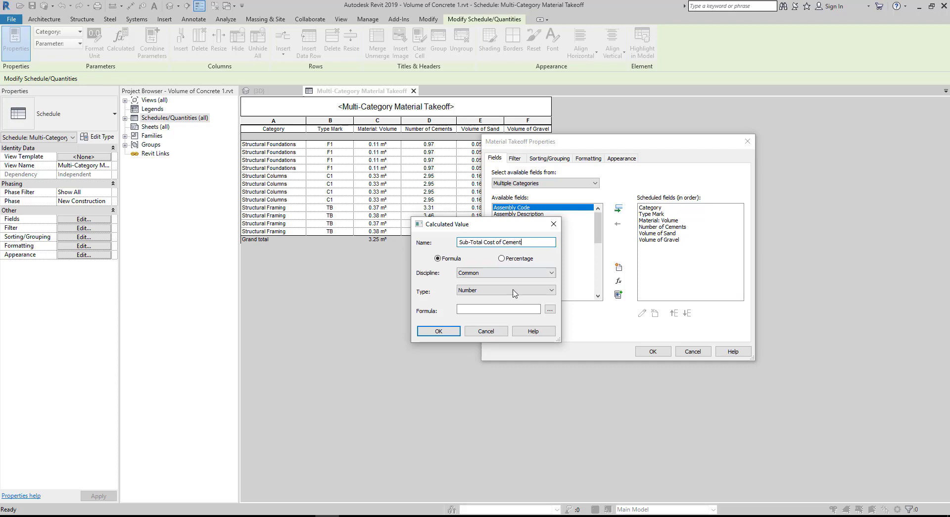
click(502, 291)
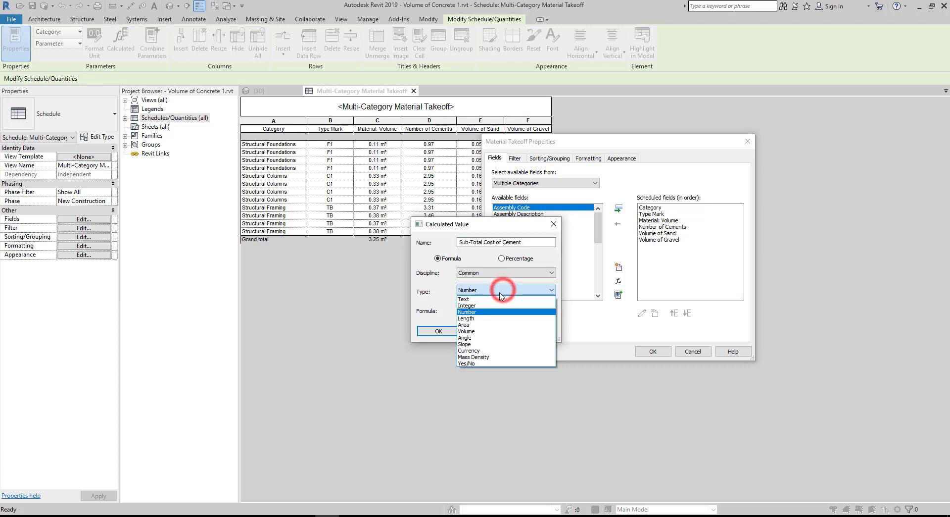
click(469, 349)
click(551, 309)
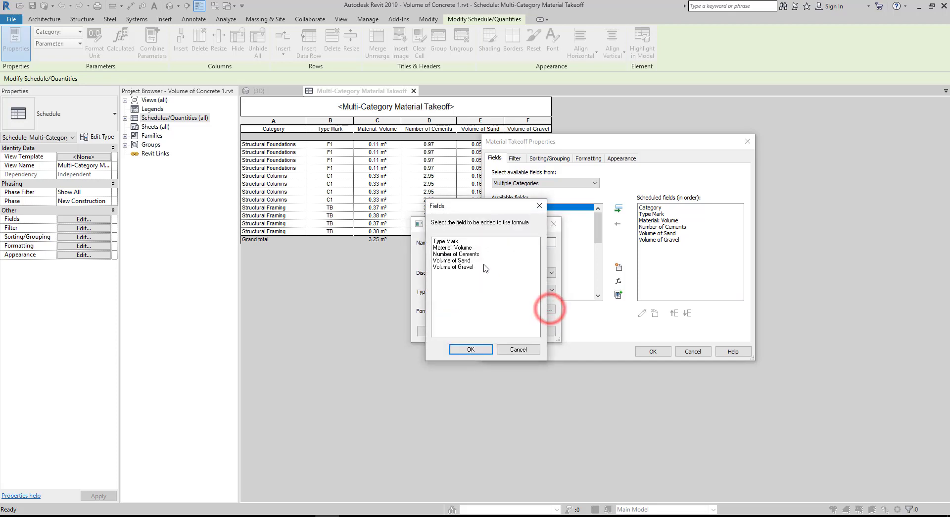
click(462, 254)
click(464, 349)
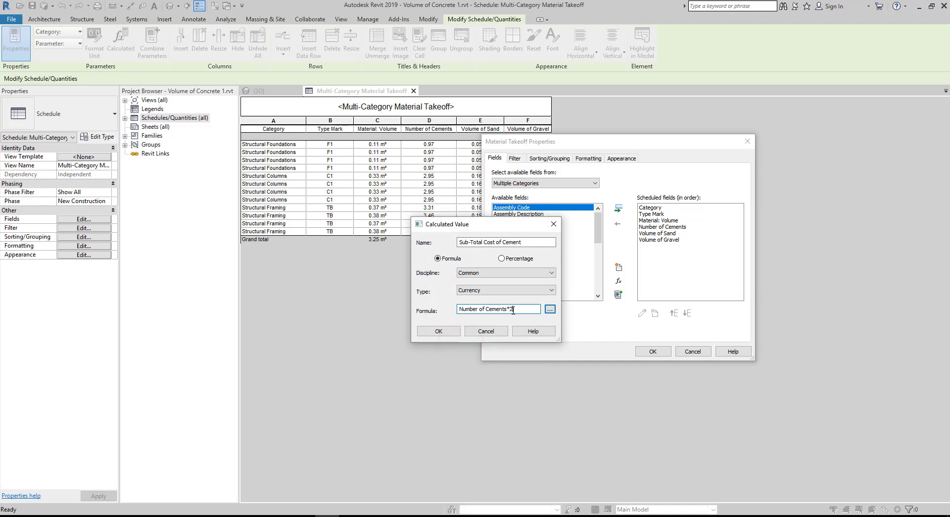
click(449, 330)
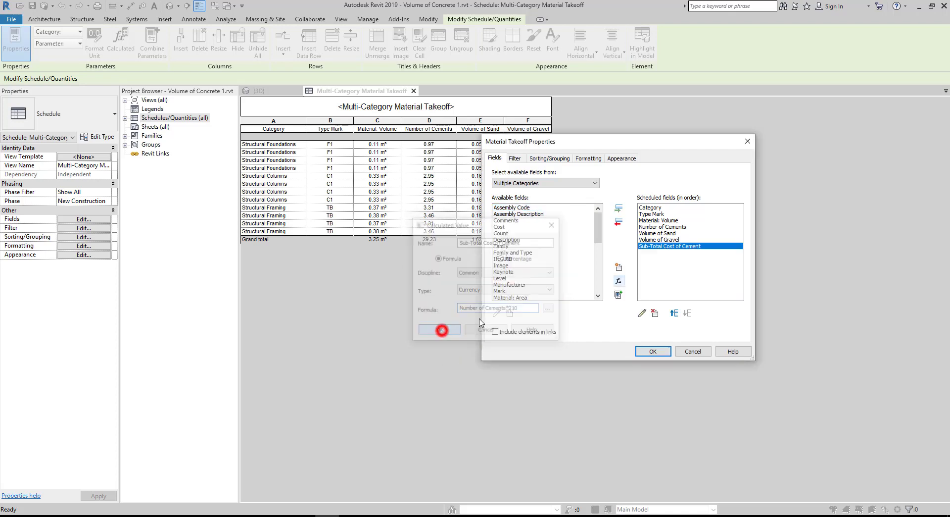
click(658, 350)
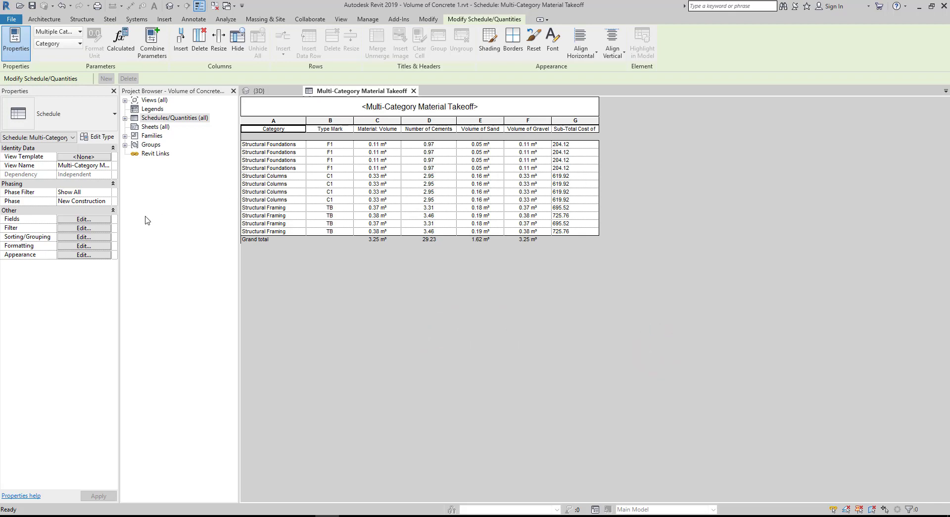
- Centre Sub-Total Cost of Cement and format it as currency, 2 decimals, no unit symbol
click(88, 246)
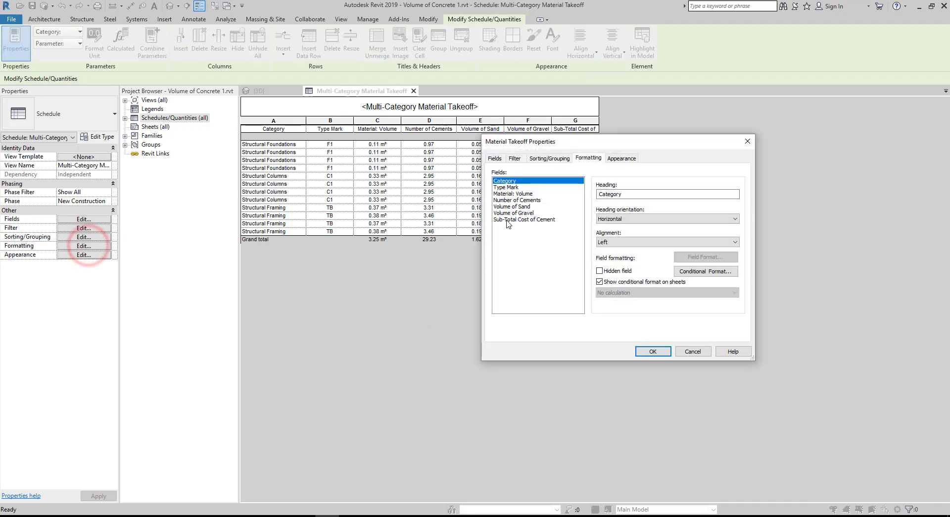
click(514, 219)
click(693, 242)
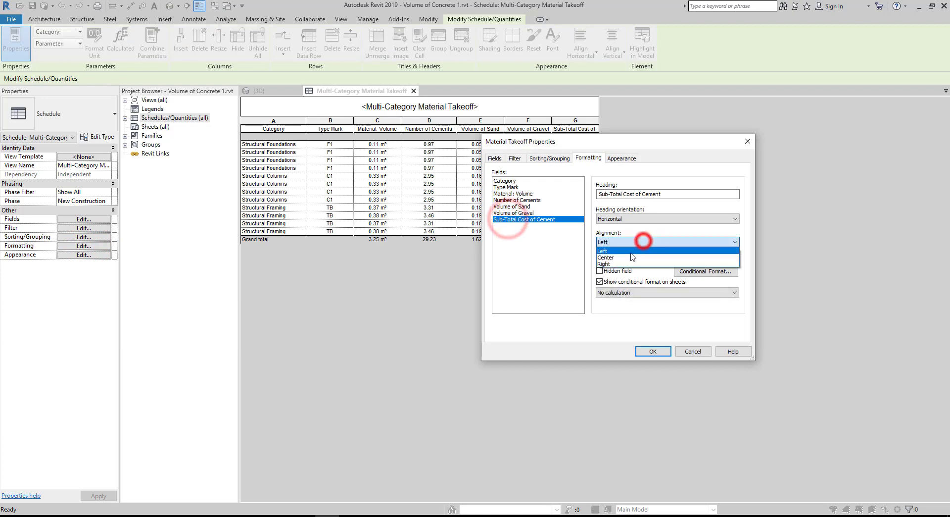
click(613, 255)
click(701, 257)
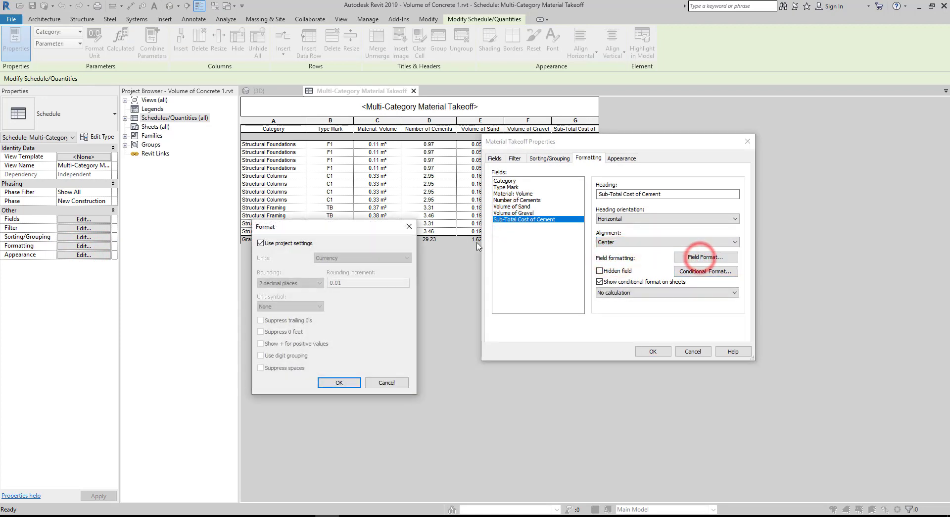
click(302, 243)
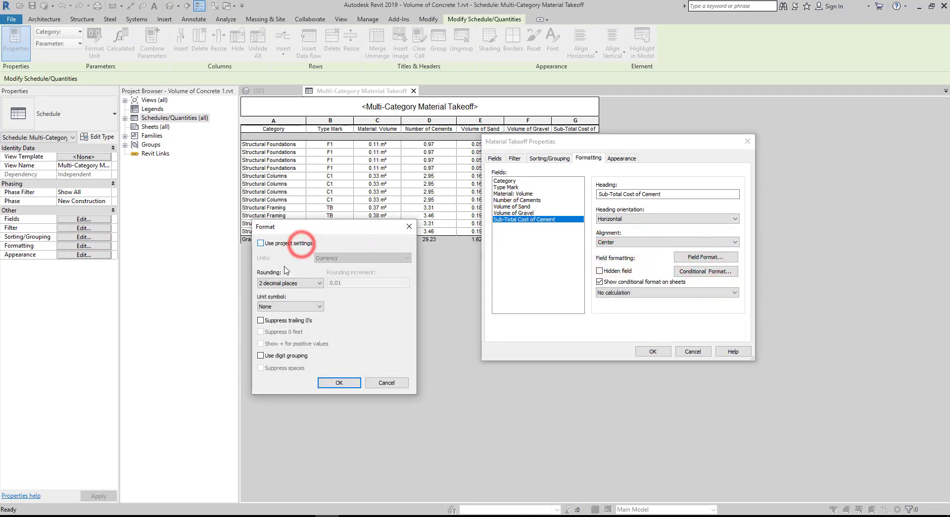
click(281, 308)
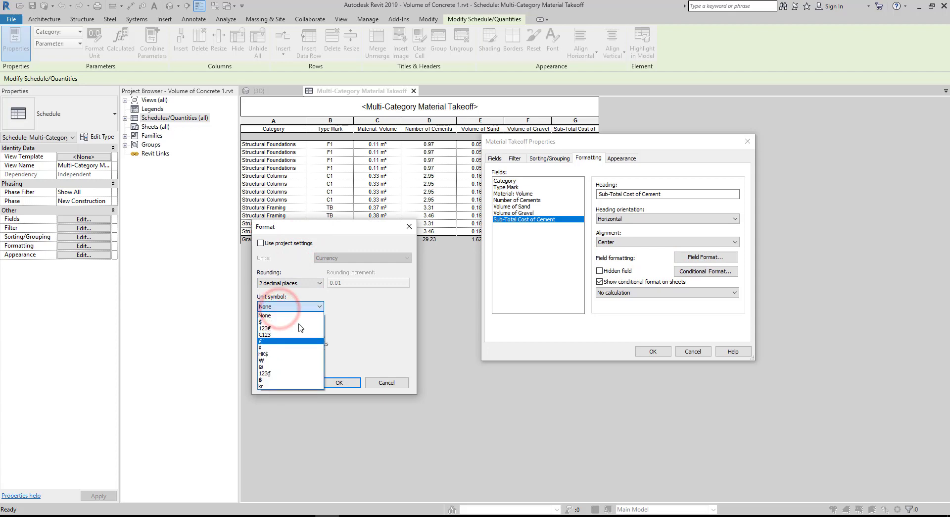
click(349, 307)
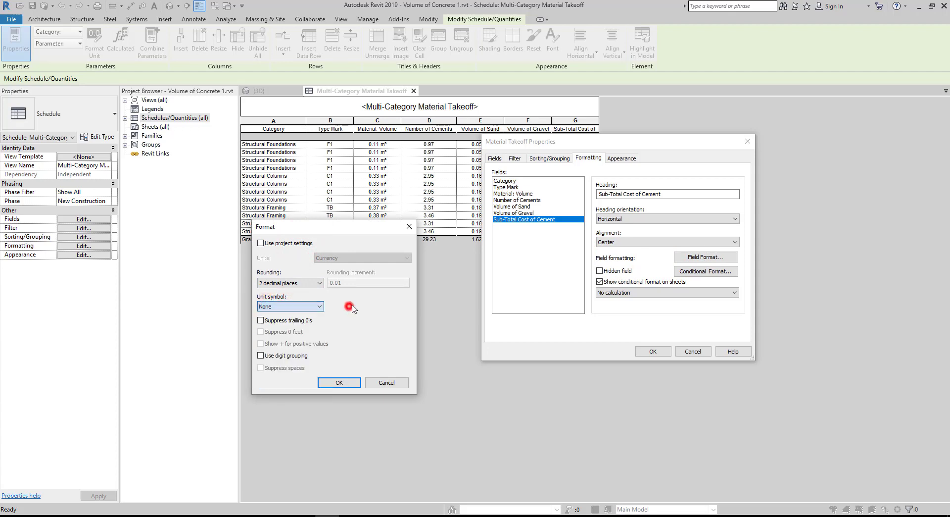
click(339, 383)
click(652, 351)
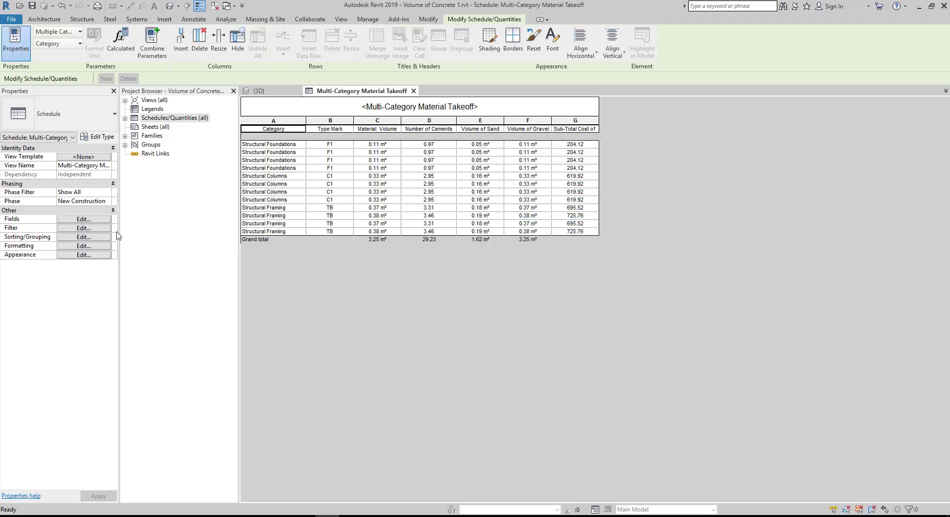
- Review the Sub-Total Cost of Cement formula in the schedule fields without changing it
click(84, 221)
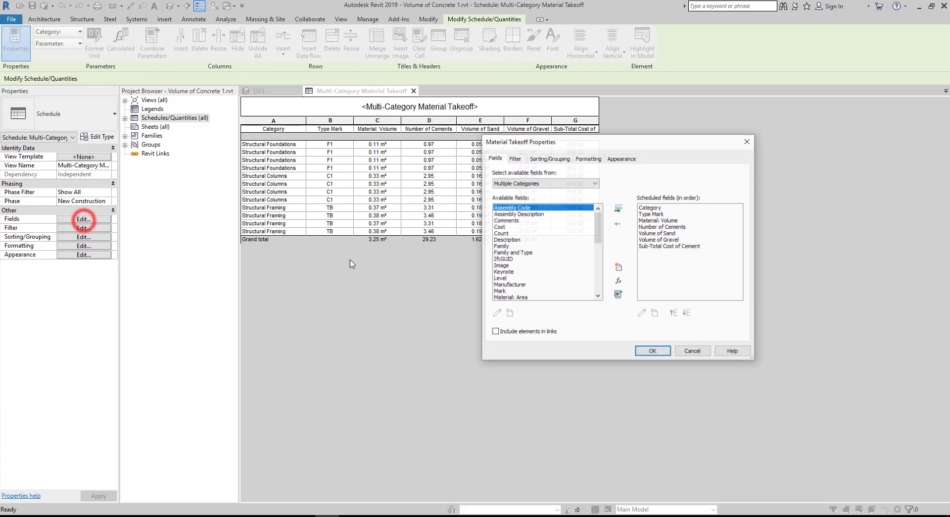
click(676, 247)
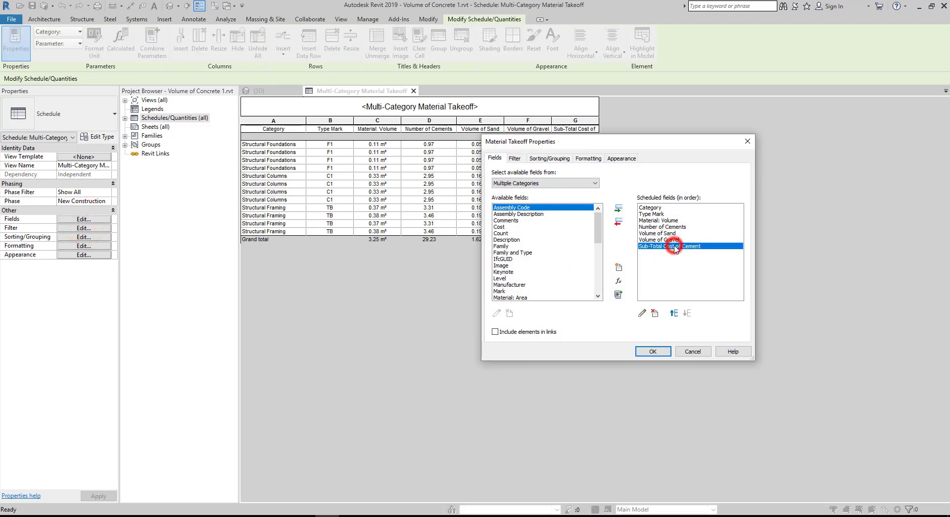
click(641, 313)
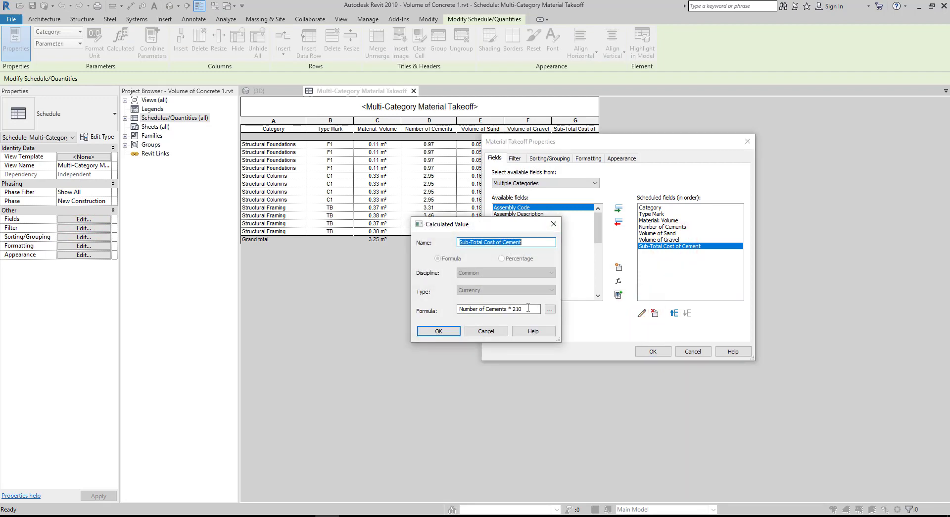
click(553, 224)
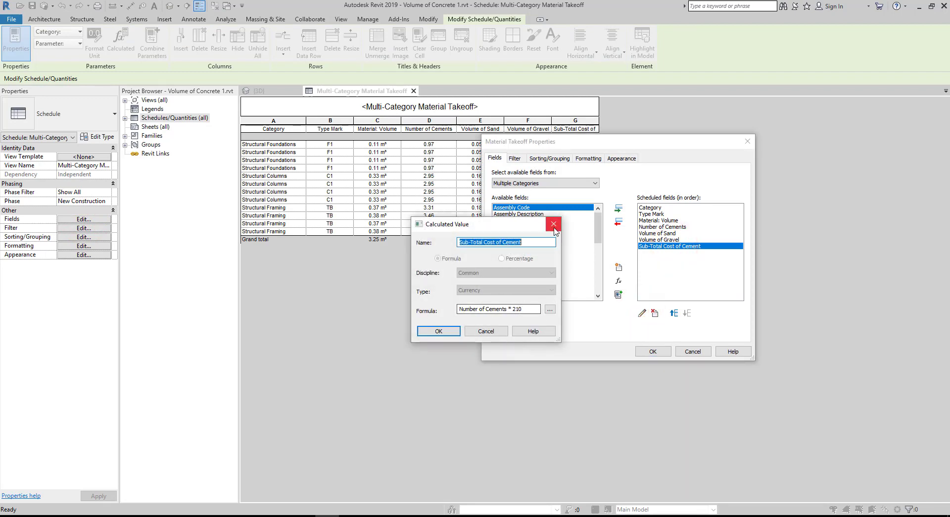
click(700, 353)
click(579, 314)
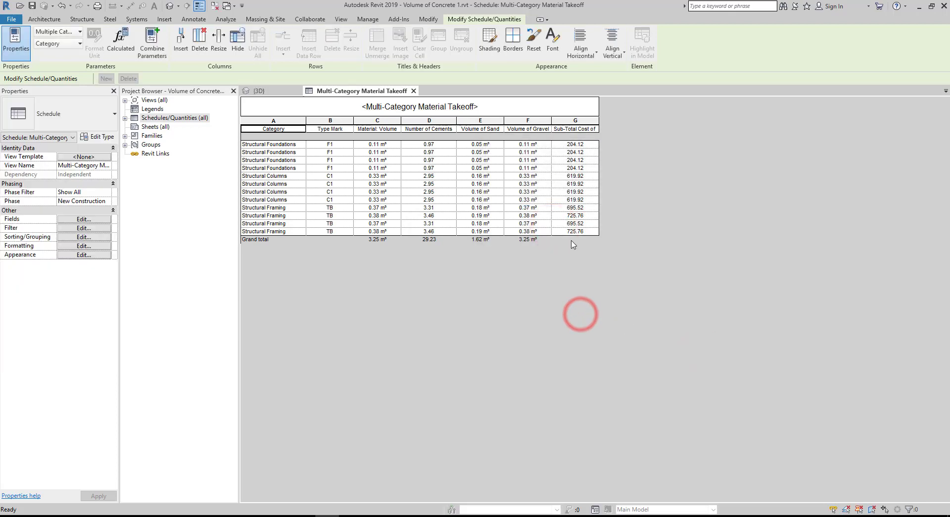
- Total the cement cost column to 6138.72 and widen column G to show its heading
click(84, 245)
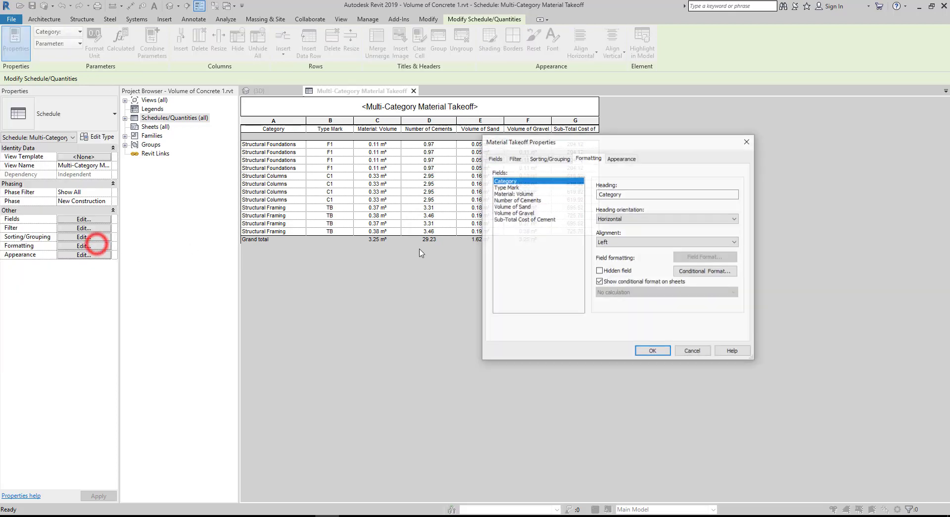
click(517, 219)
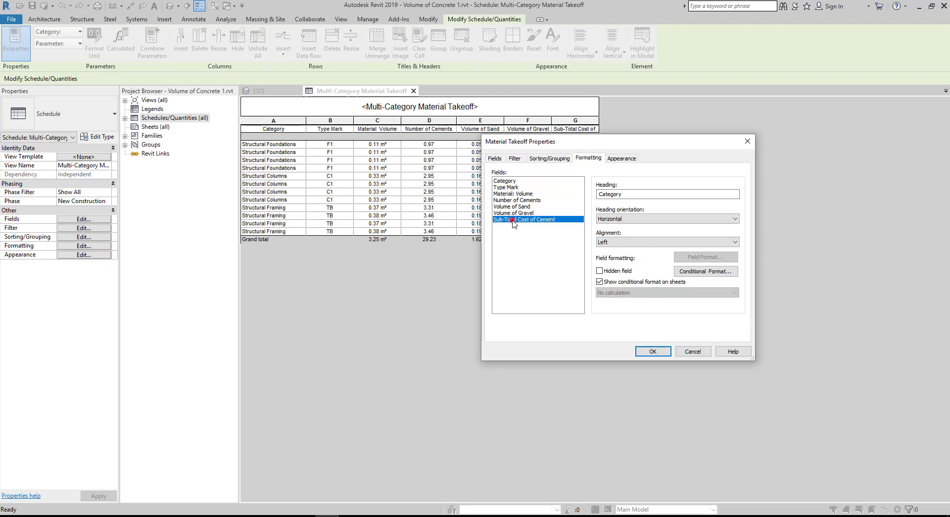
click(605, 292)
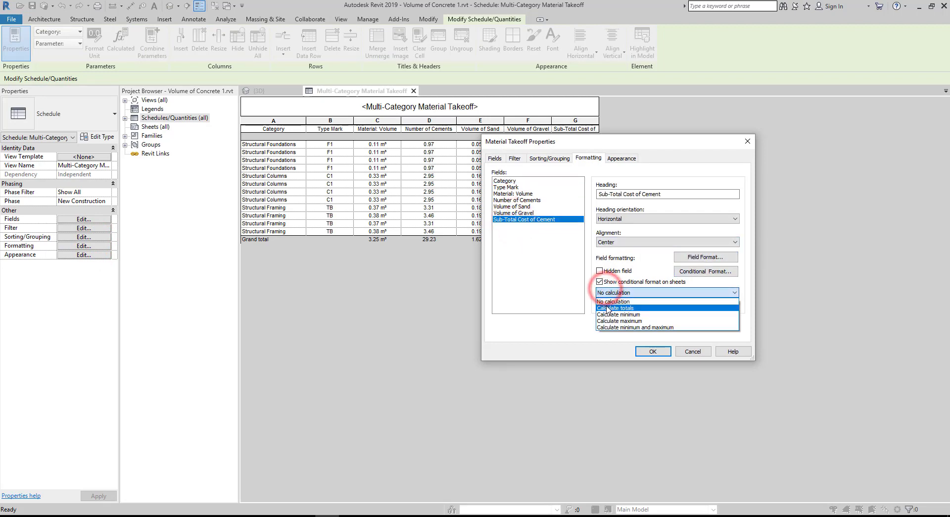
click(614, 307)
click(651, 351)
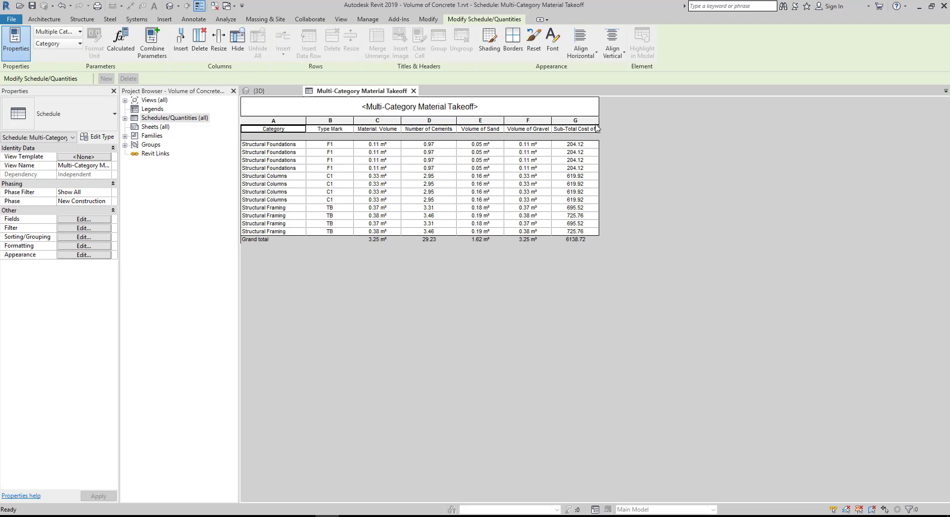
drag(599, 120, 623, 120)
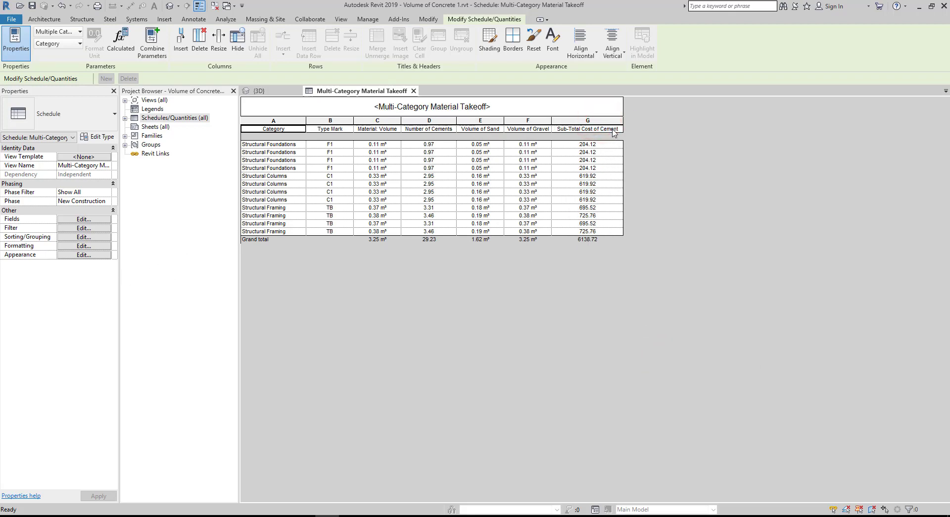
click(480, 130)
- Add calculated field 'Sub-Total Cost of Sand' with formula (Volume of Sand/1)*850
click(84, 219)
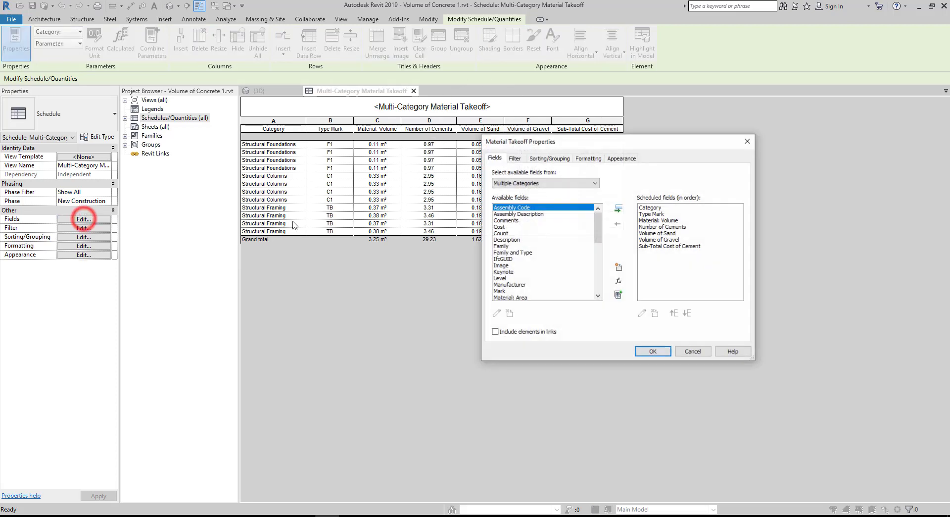
click(618, 281)
text(Sub-Total Cost of Sand)
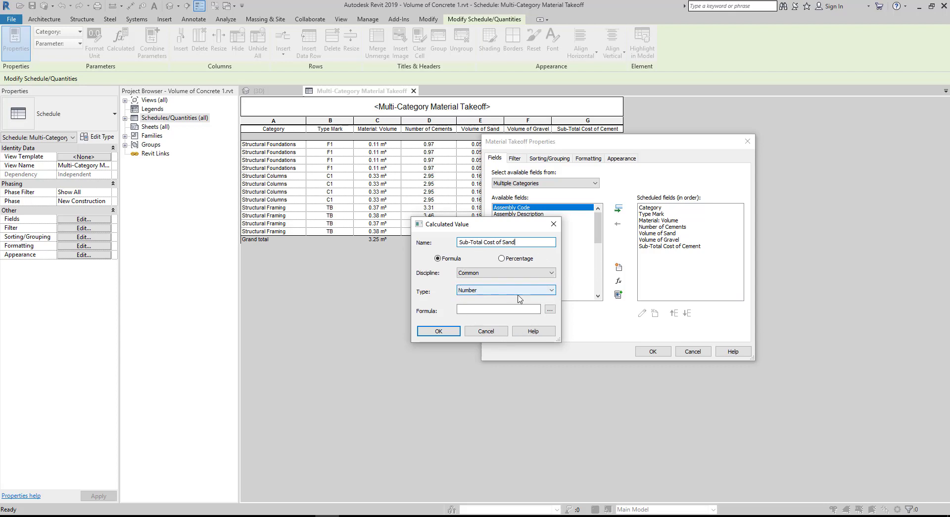
click(550, 310)
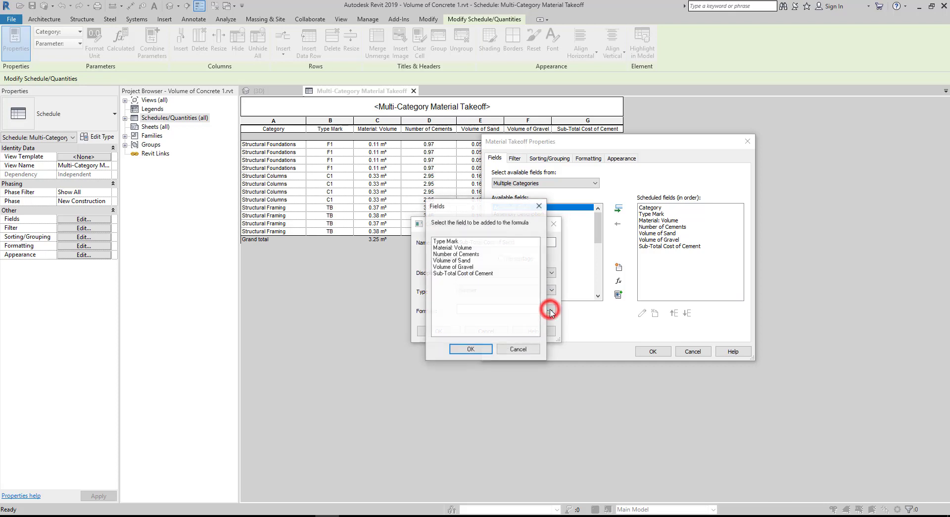
click(454, 247)
click(453, 261)
click(470, 349)
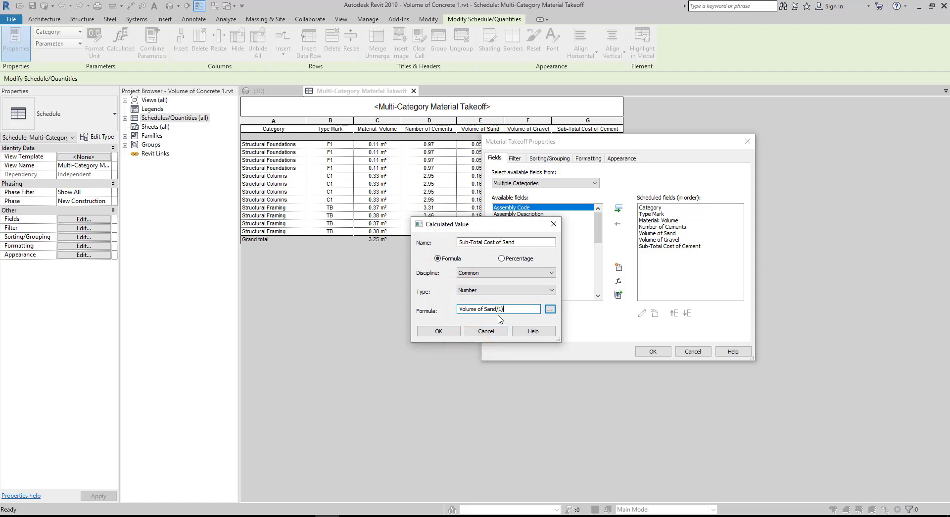
text(()
click(523, 309)
click(448, 331)
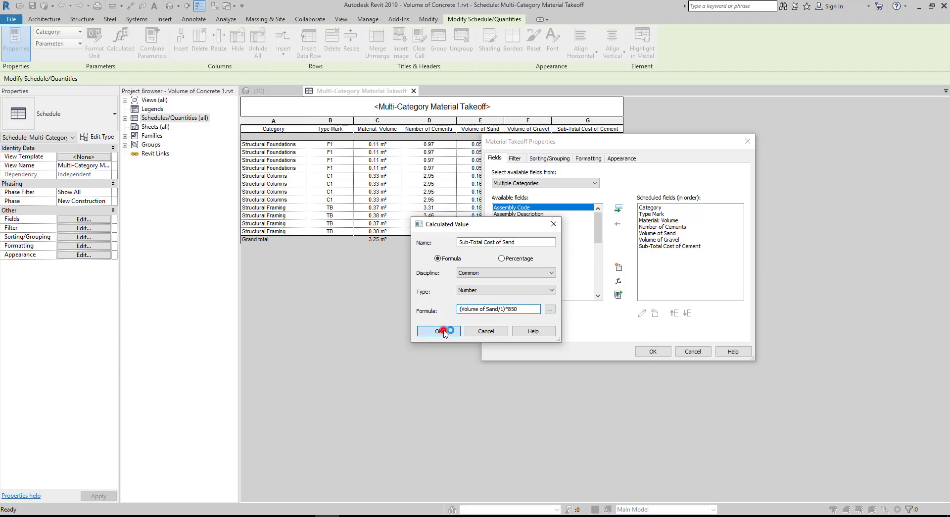
click(651, 351)
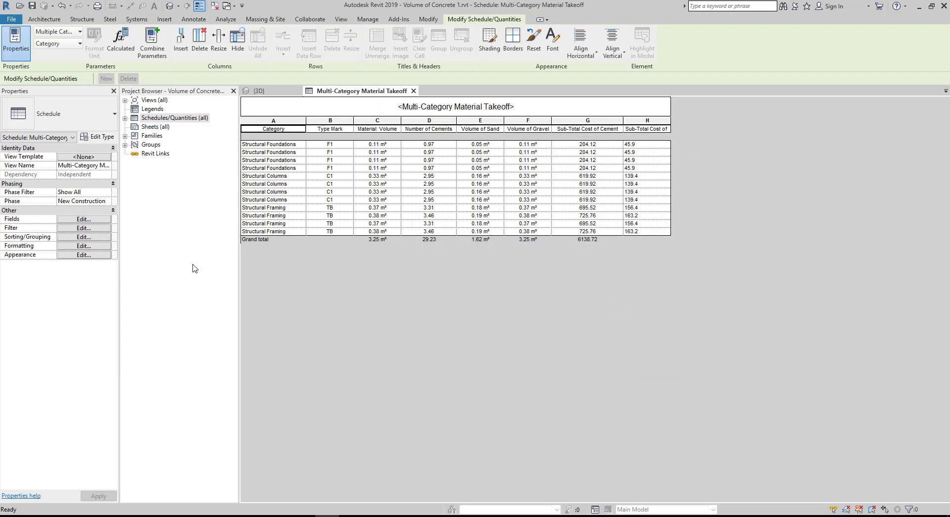
- Format Sub-Total Cost of Sand as currency, 2 decimals, digit grouping, no unit symbol
click(92, 246)
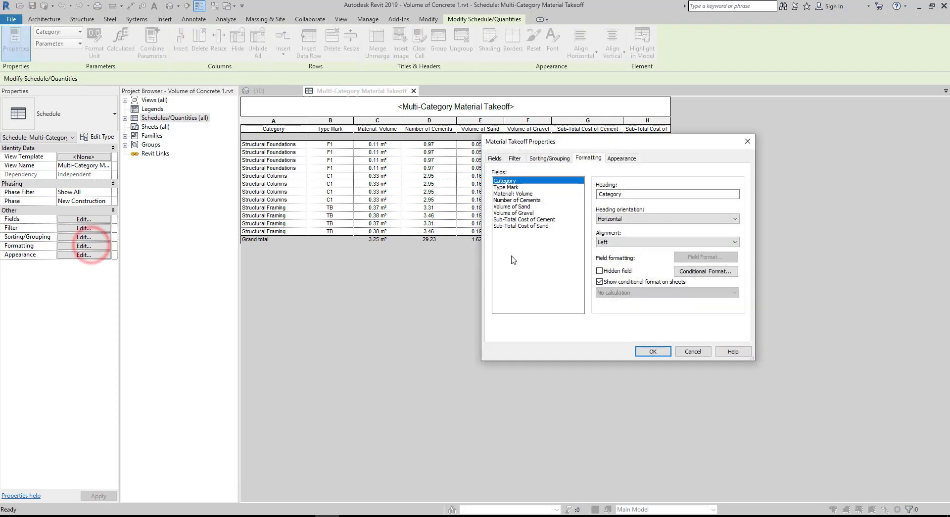
click(509, 226)
click(703, 257)
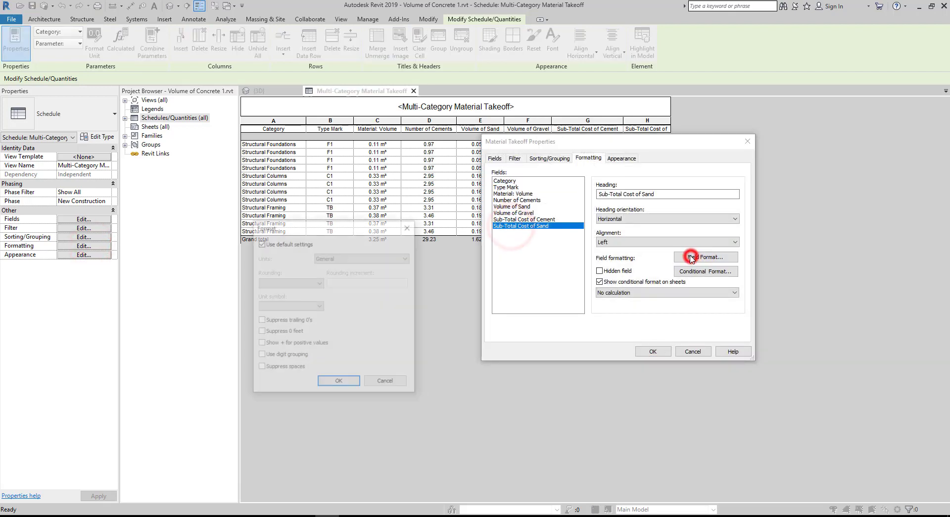
click(260, 243)
click(345, 257)
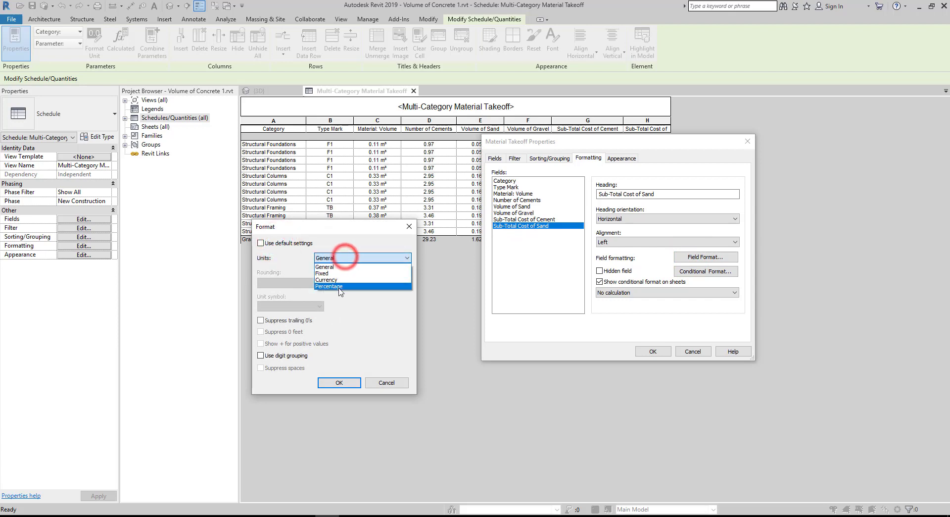
click(329, 279)
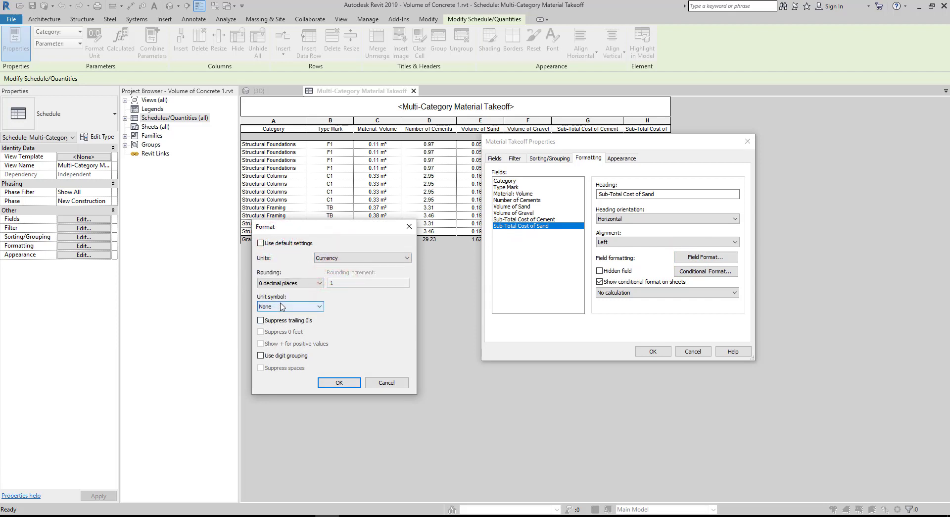
click(281, 307)
click(368, 301)
click(284, 283)
click(276, 324)
click(260, 356)
click(335, 382)
- Centre the sand cost column, total it to 1,380.40, and widen column H
click(614, 242)
click(605, 255)
click(627, 292)
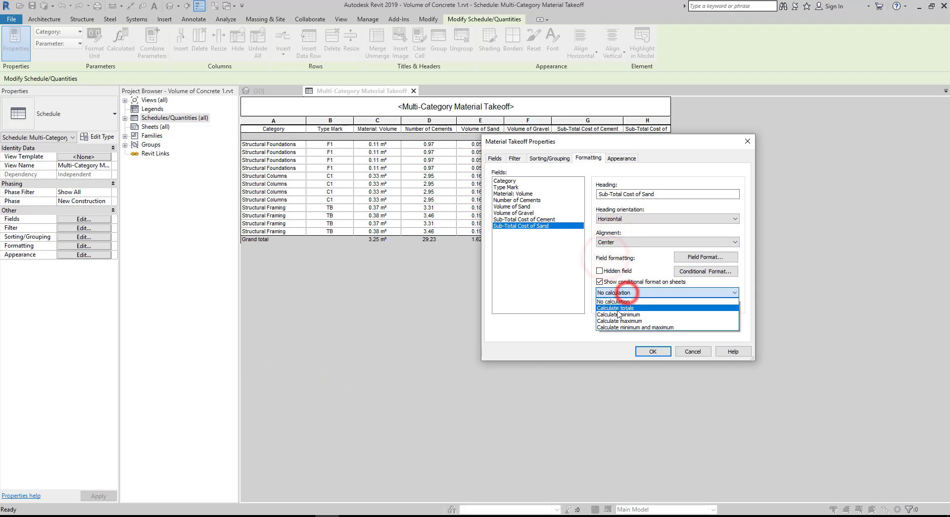
click(616, 307)
click(653, 352)
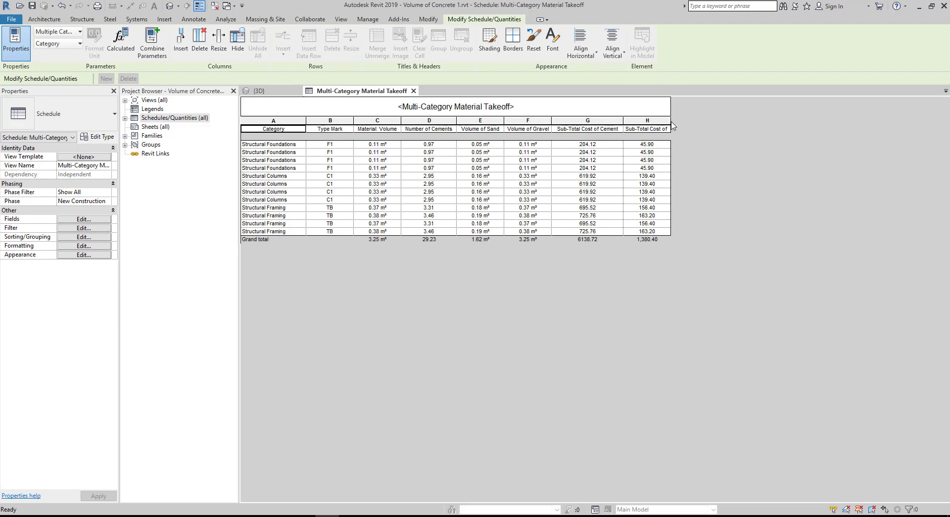
drag(671, 121, 694, 122)
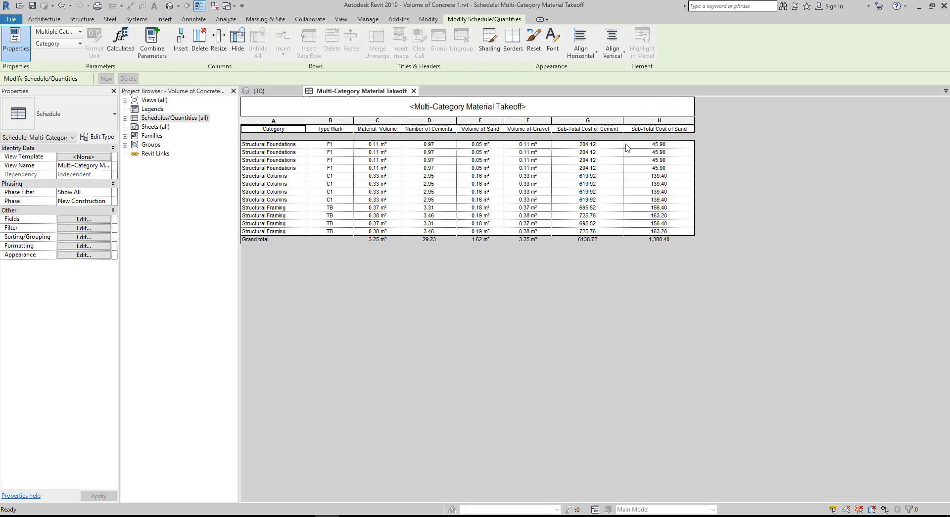
- Add calculated field 'Sub-Total Cost of Gravel' with formula (Volume of Gravel/1)*900
click(86, 220)
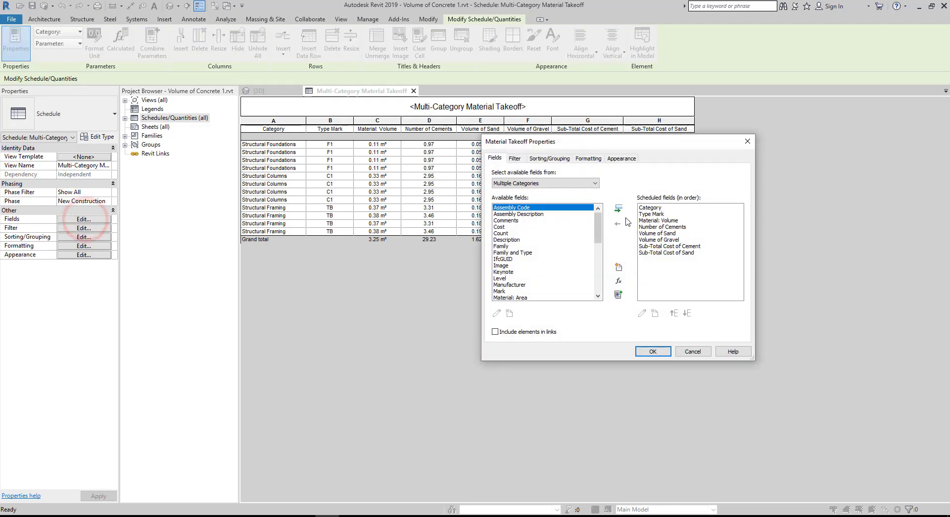
click(618, 281)
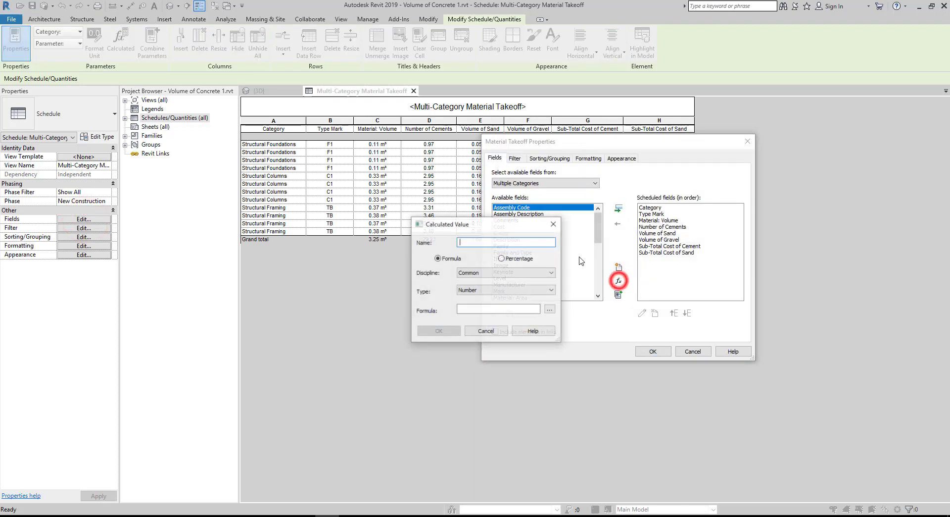
text(Sub-Total Cost of Gravel)
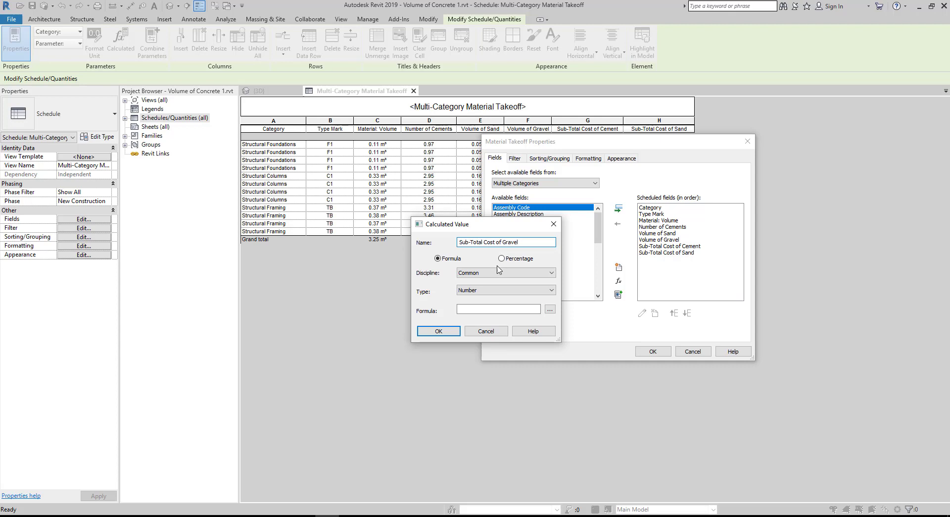
click(550, 309)
click(458, 266)
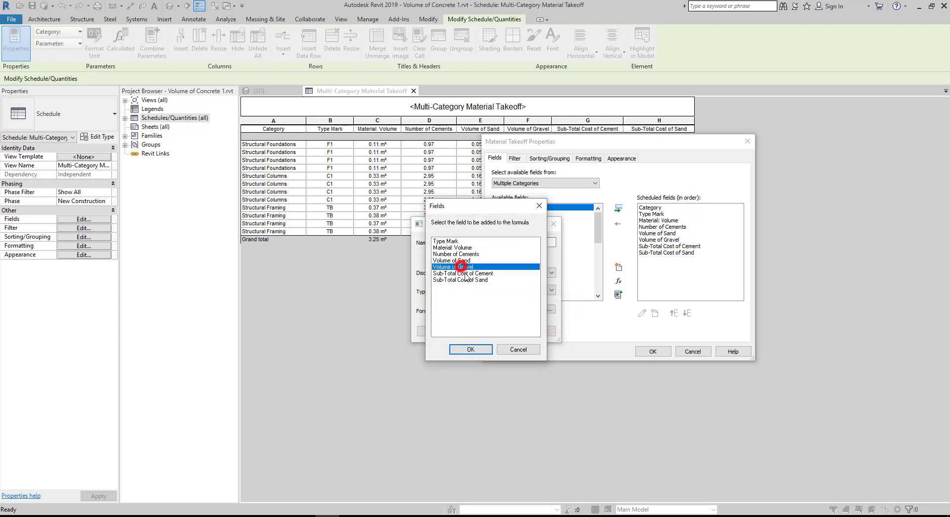
click(470, 349)
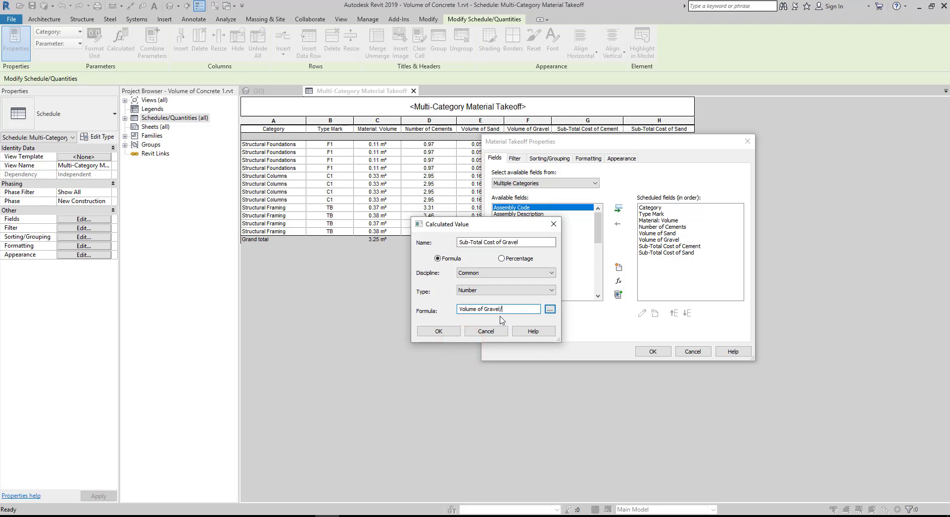
text(()
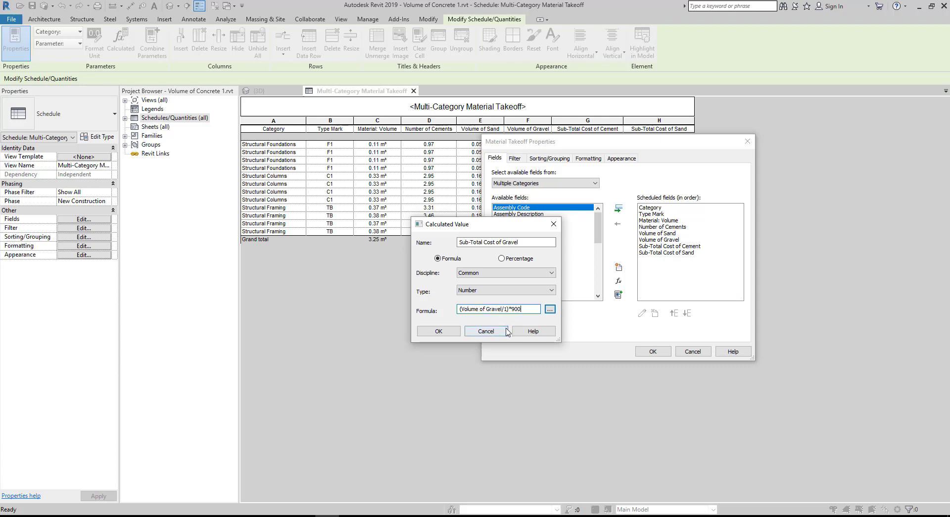
click(438, 331)
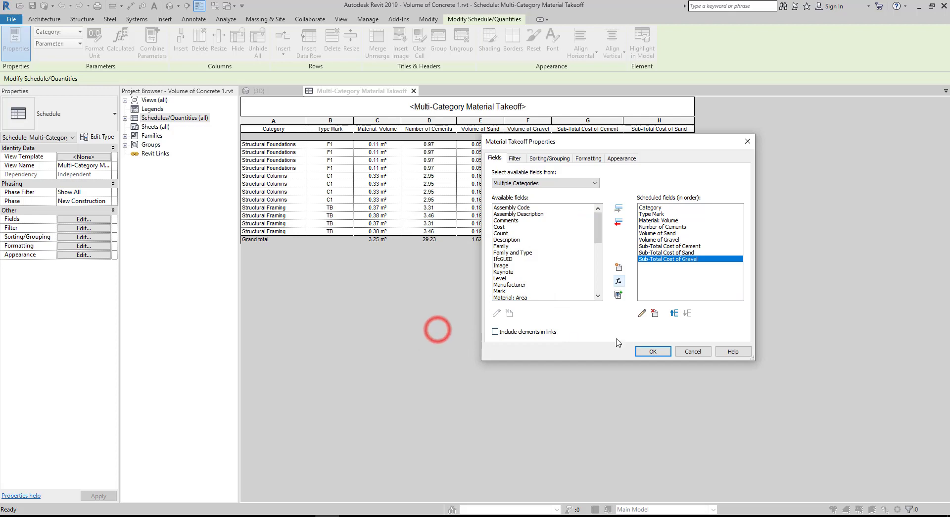
click(653, 351)
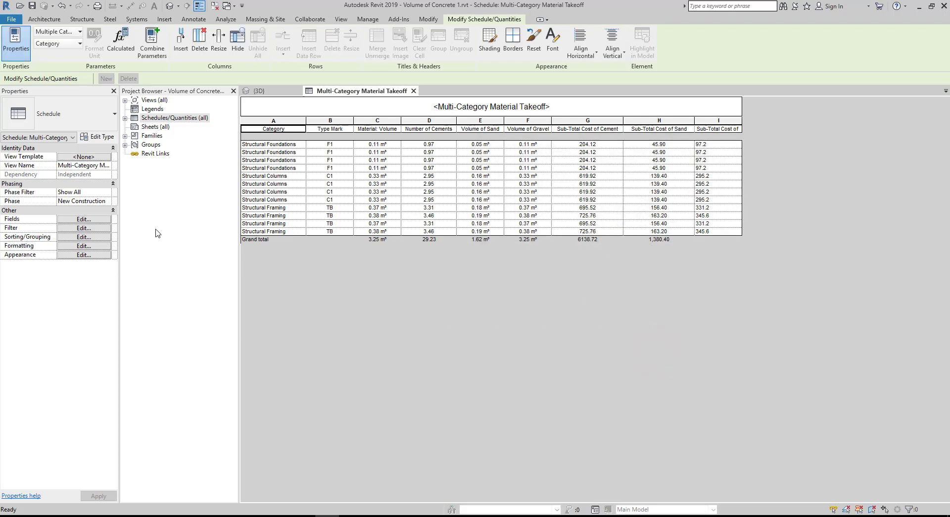
- Centre Sub-Total Cost of Gravel and format it as currency with 2 decimals and digit grouping
click(98, 246)
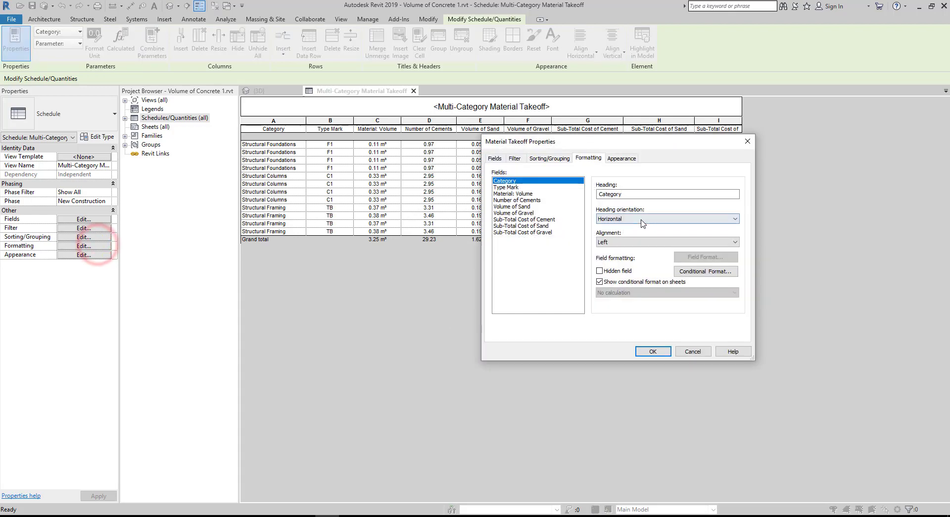
click(520, 232)
click(676, 242)
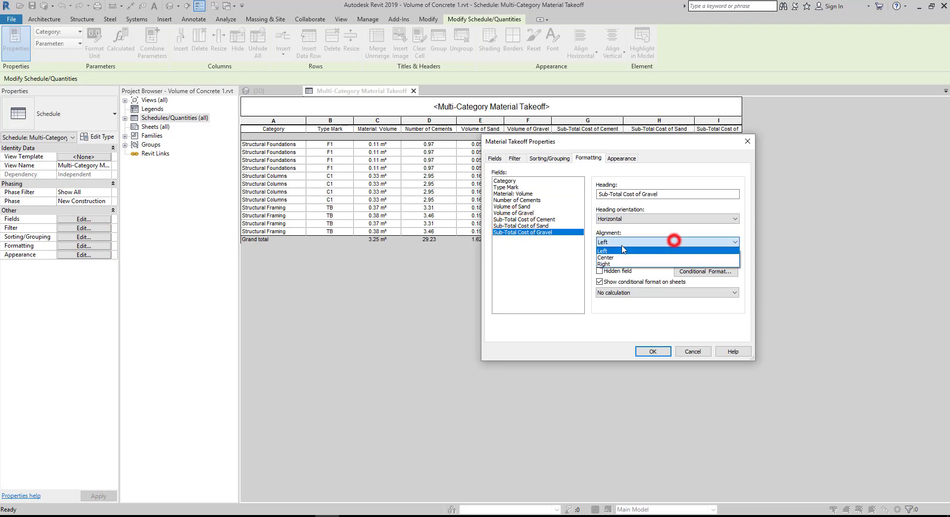
click(604, 256)
click(701, 257)
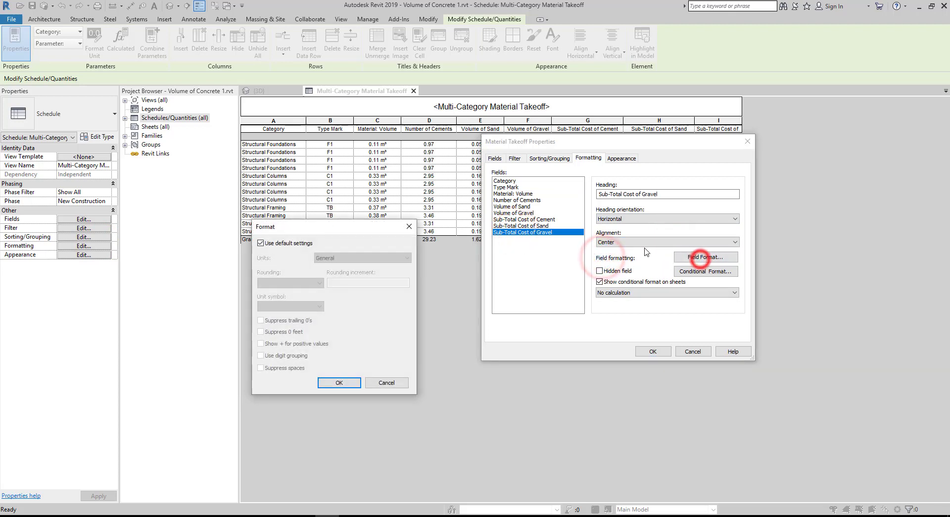
click(276, 242)
click(329, 258)
click(327, 272)
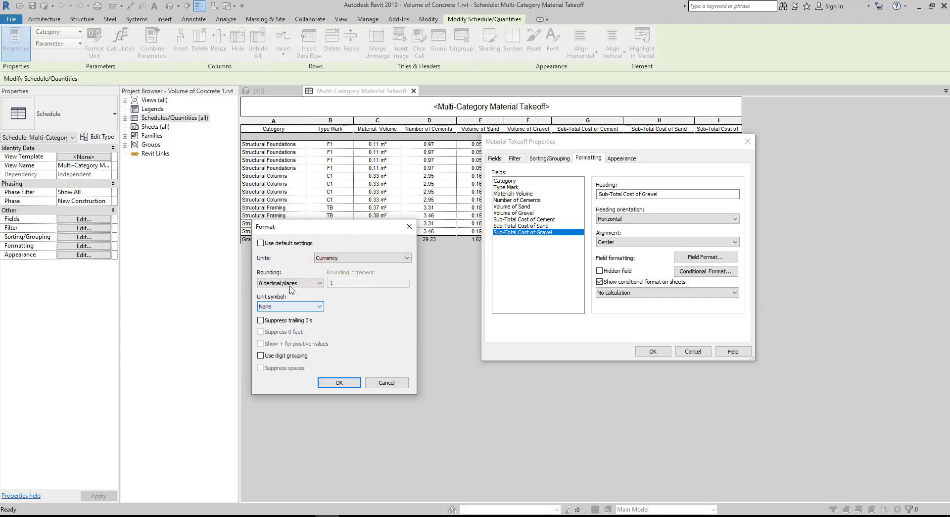
click(287, 282)
click(273, 325)
click(261, 355)
click(332, 381)
- Total the gravel cost column to 2,923.20 and widen column I to show its heading
click(612, 293)
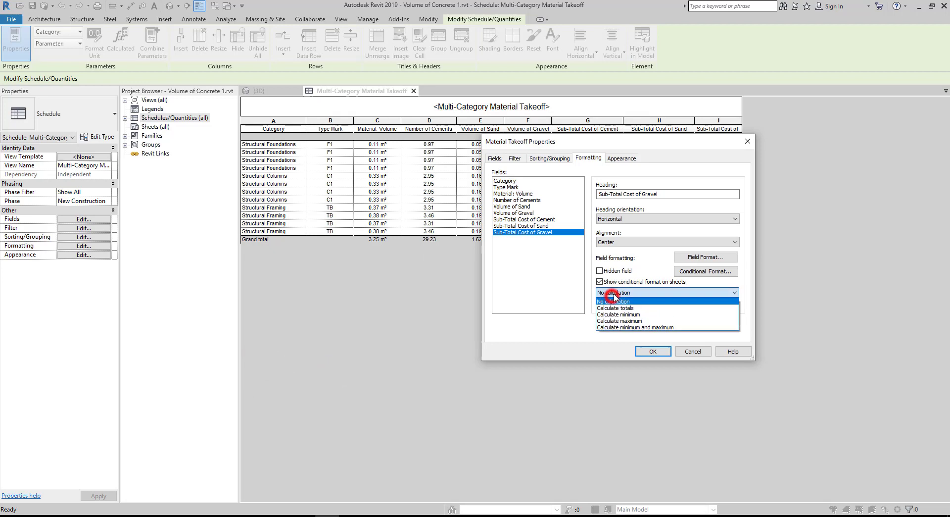
click(616, 306)
click(653, 351)
click(707, 282)
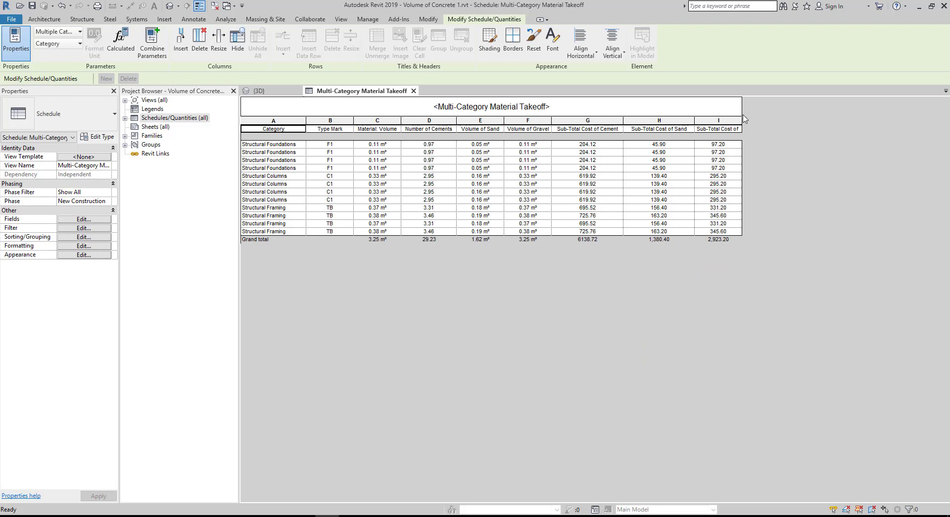
drag(741, 119, 765, 120)
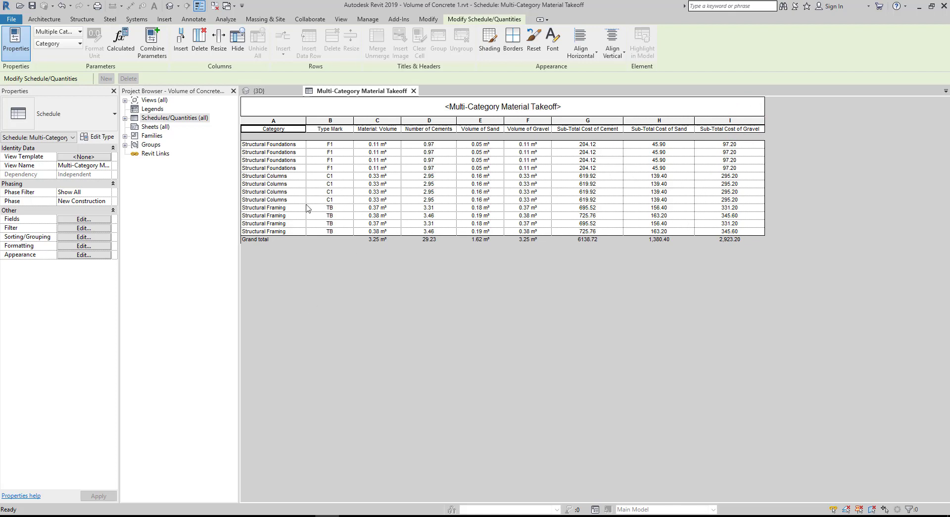
- Bring up Calculator, drag it to the lower centre of the screen, and close it again
click(106, 515)
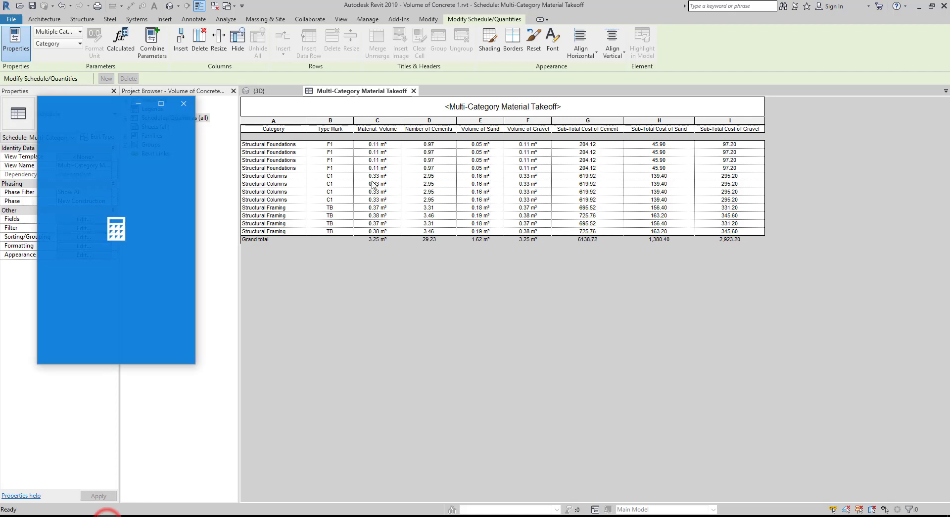
drag(101, 104, 476, 244)
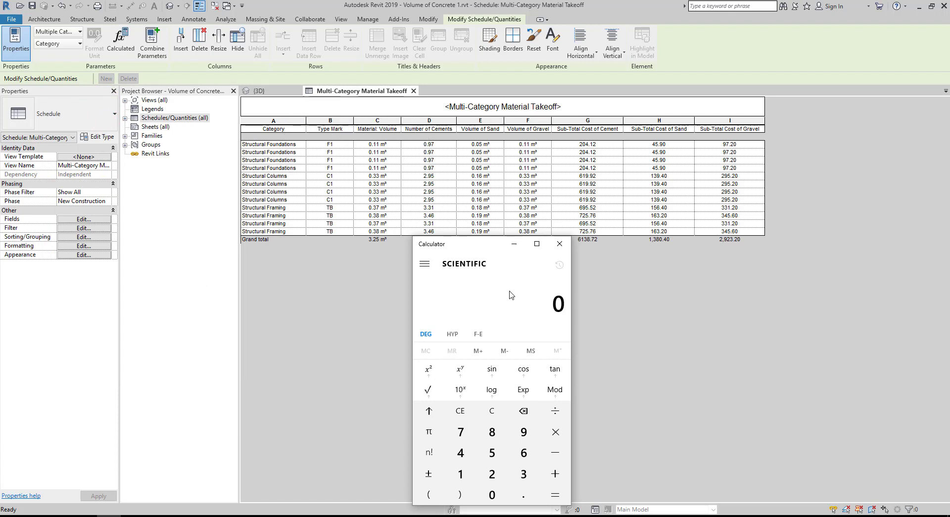
click(561, 243)
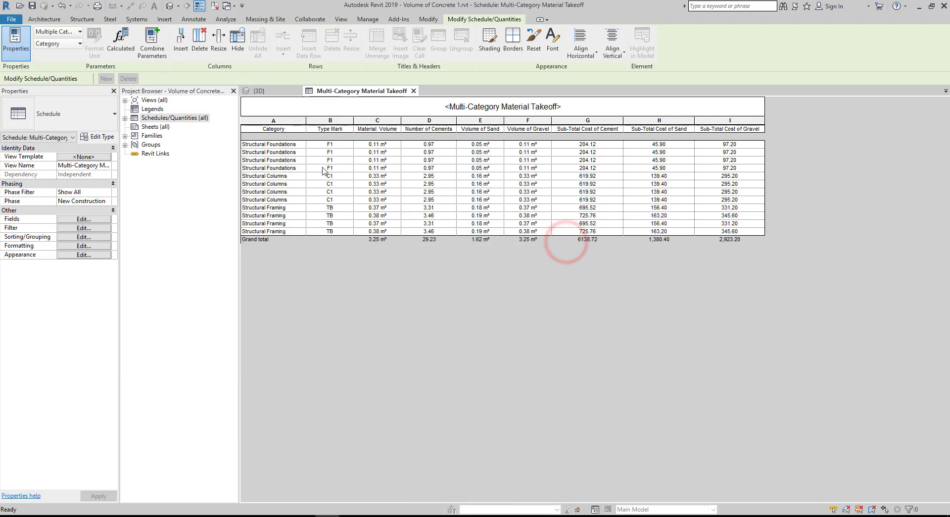
- Round Material: Volume to 3 decimal places, e.g. 0.108 m³ with a 3.248 m³ total
click(77, 246)
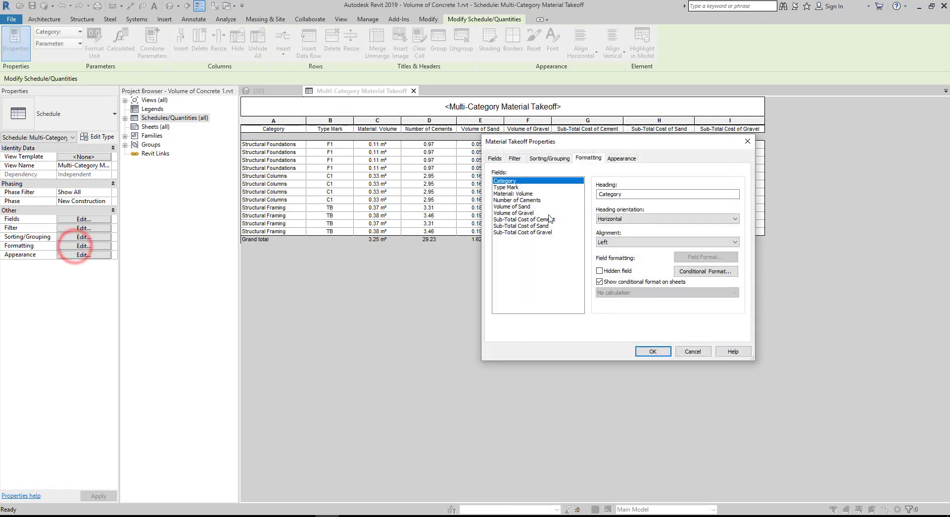
click(521, 194)
click(688, 256)
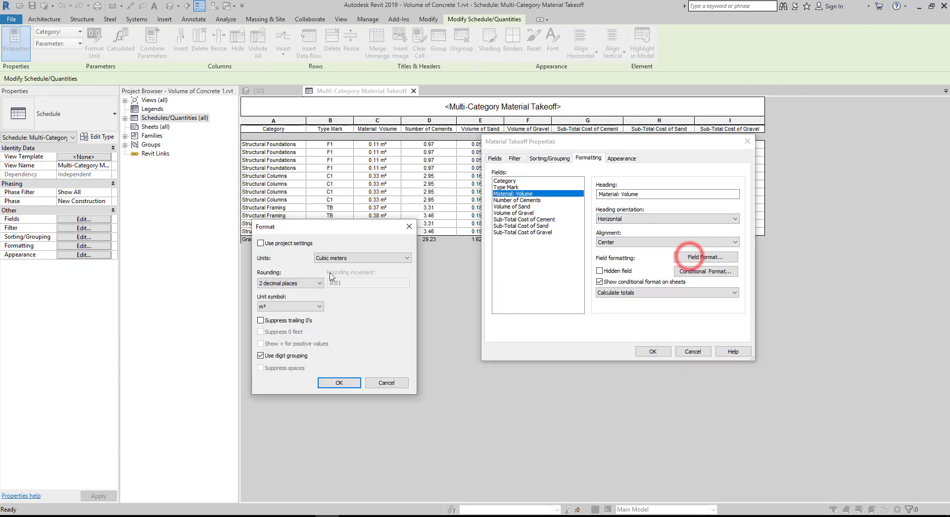
click(290, 282)
click(274, 318)
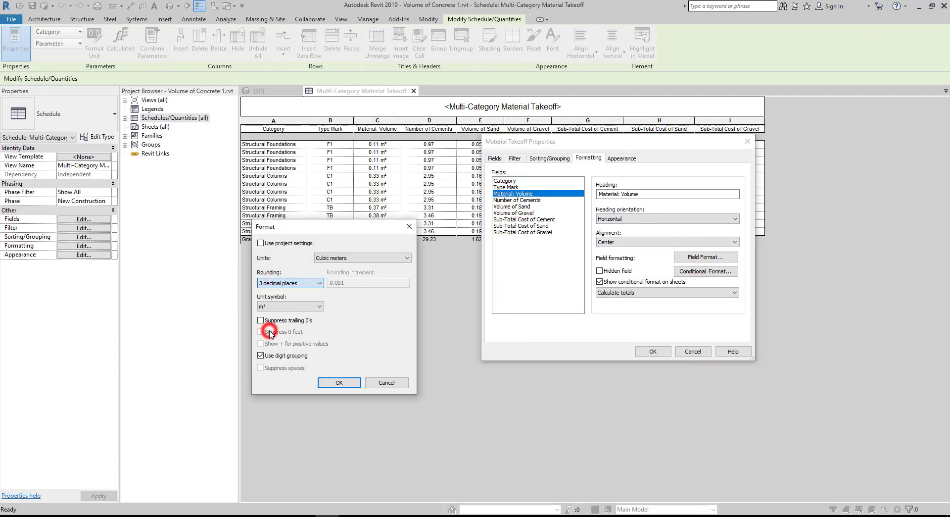
click(331, 383)
click(652, 351)
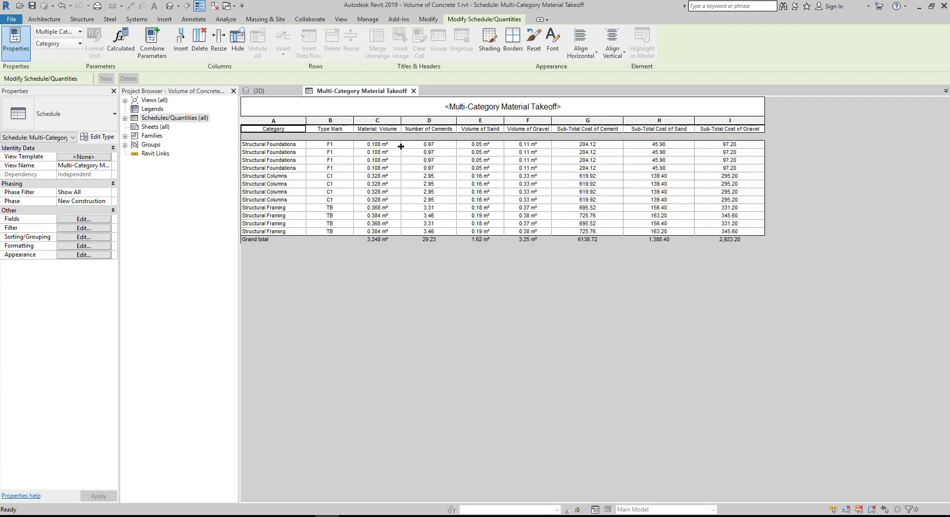
- In Calculator, compute 0.108×9×210 = 204.12 to check the first row's cement cost
click(106, 514)
drag(478, 252, 518, 247)
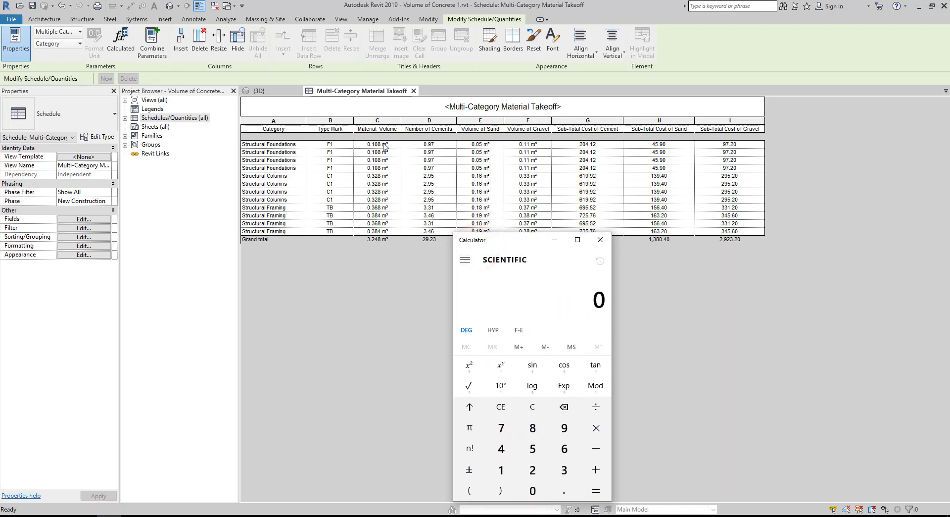
key(Escape)
text(0.108)
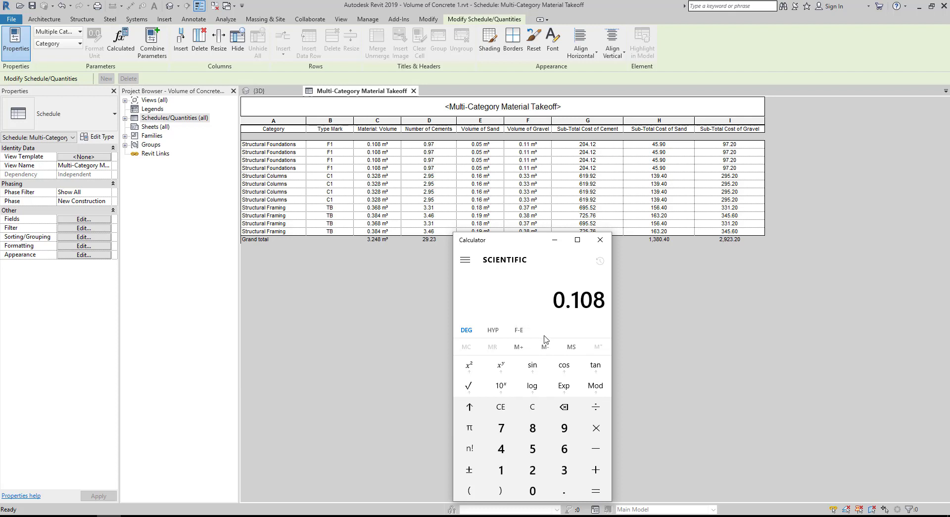
text(*9)
key(Return)
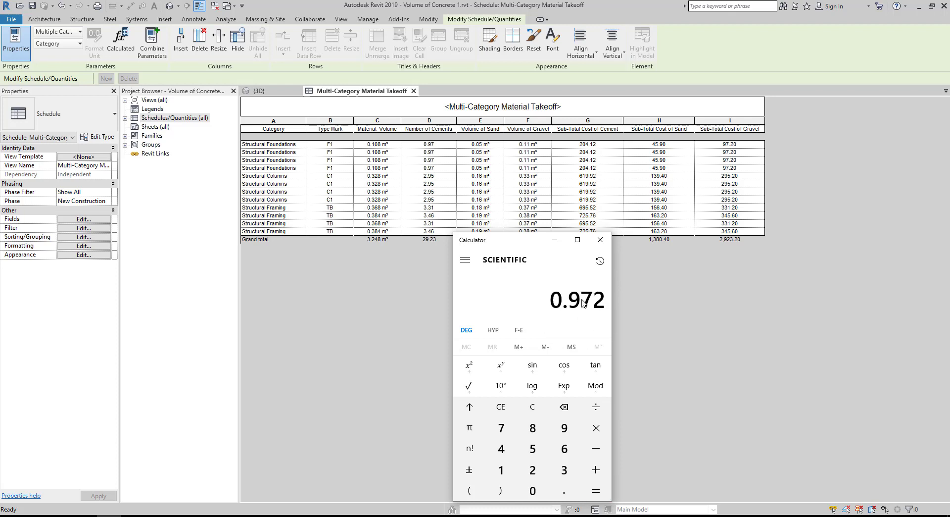
text(*210)
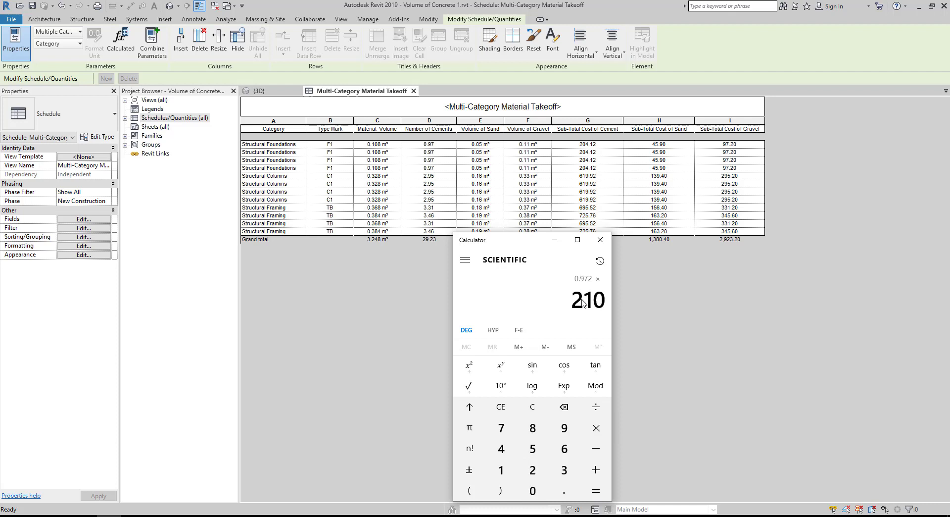
key(Return)
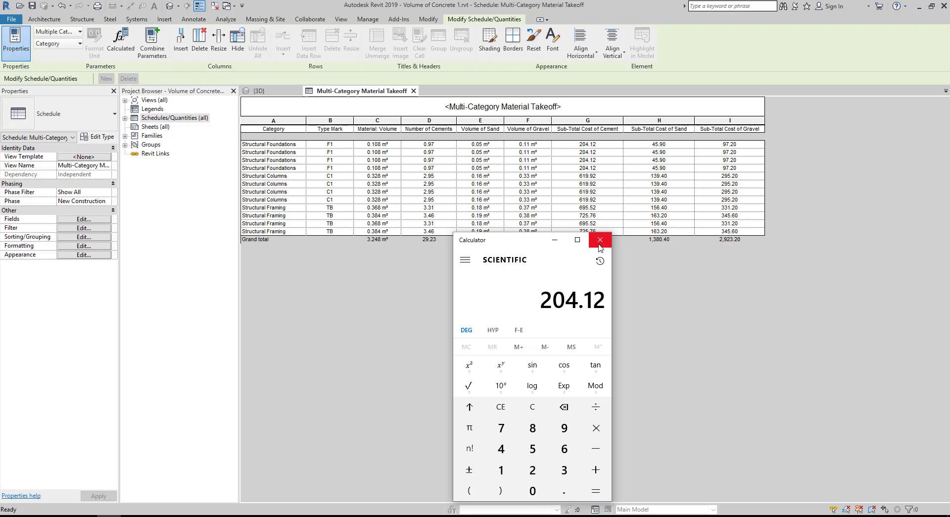
- Compute 0.108×0.5×850 = 45.9 to check the sand cost
key(Escape)
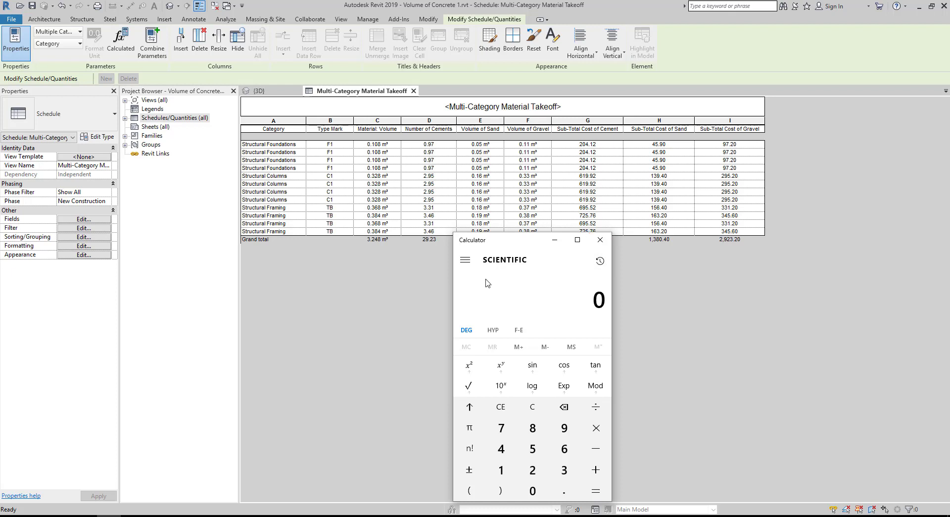
text(.108*)
text(.5)
key(Return)
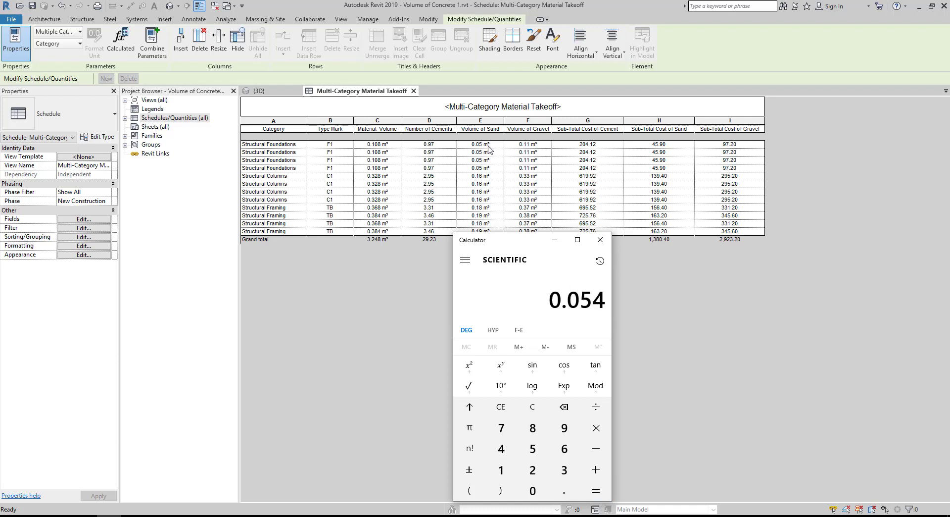
text(*850)
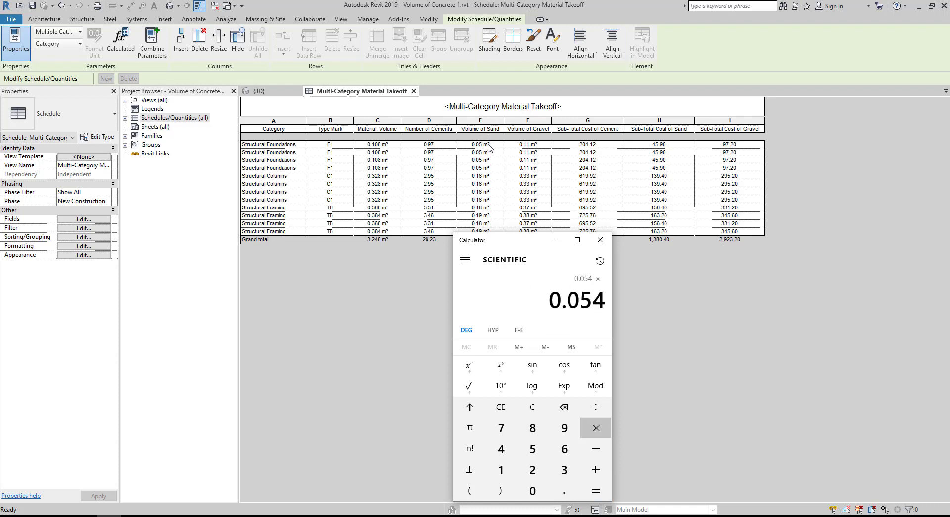
key(Return)
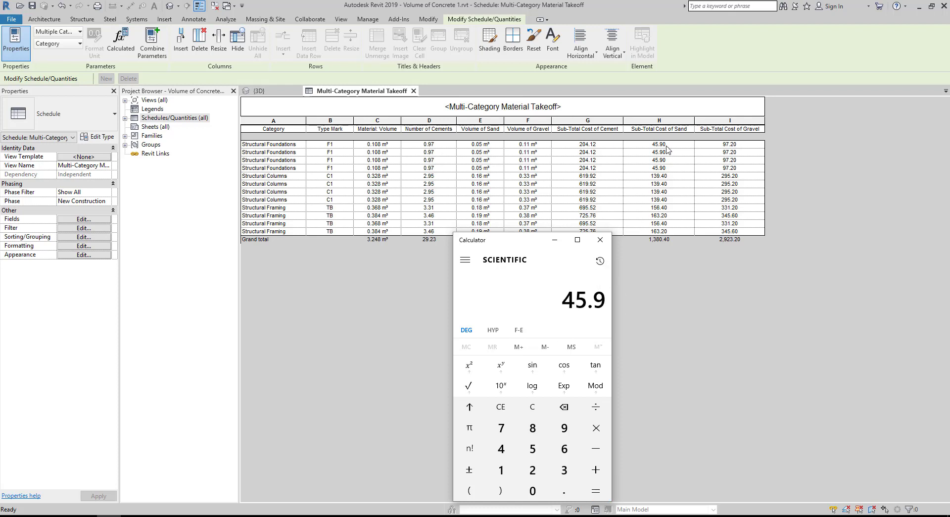
- Compute 0.108×1×900 = 97.2 to check the gravel cost
key(Escape)
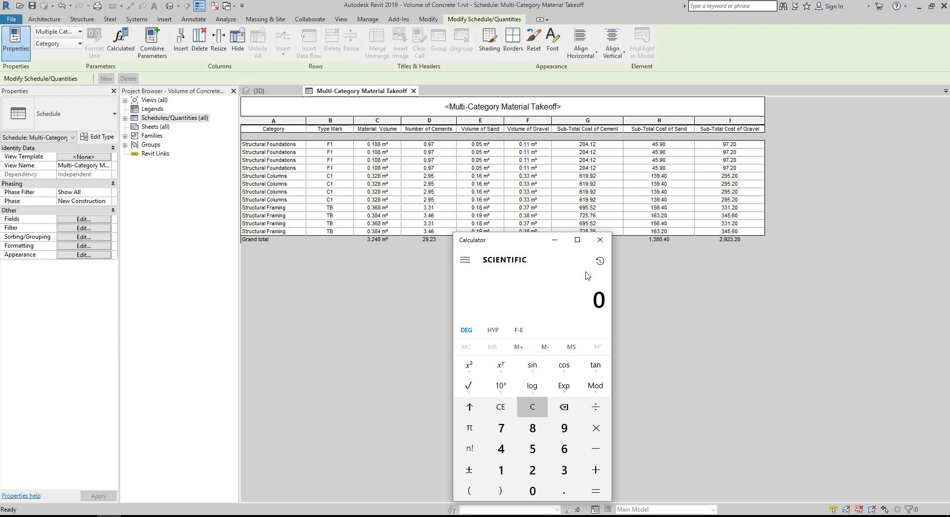
text(0.108)
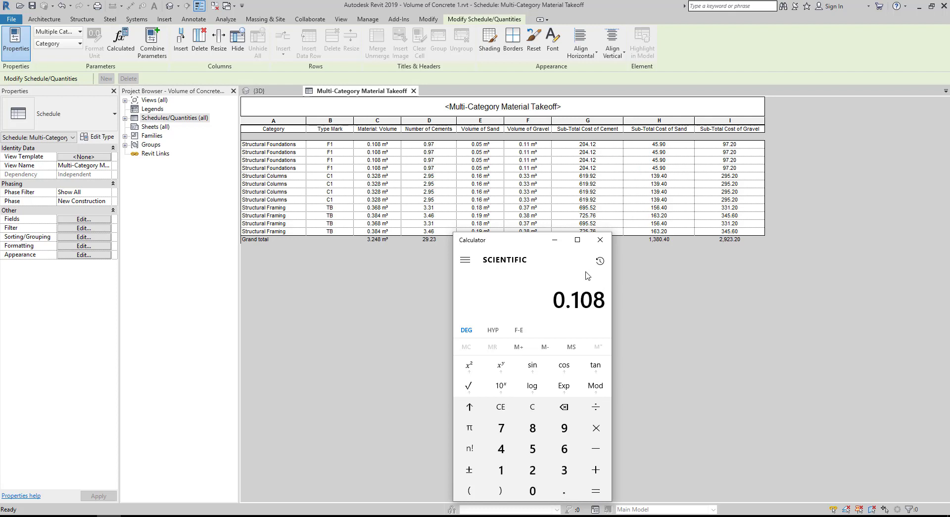
text(1)
key(Return)
text(*900)
key(Return)
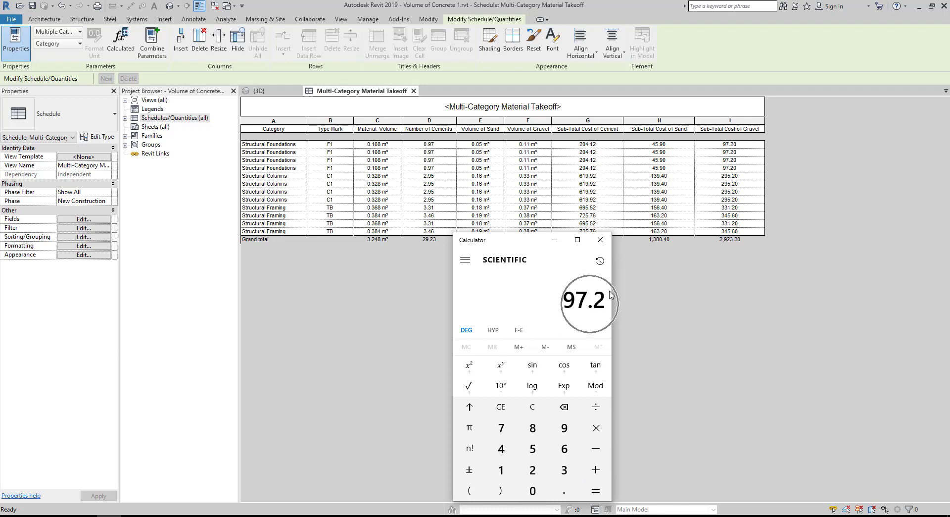